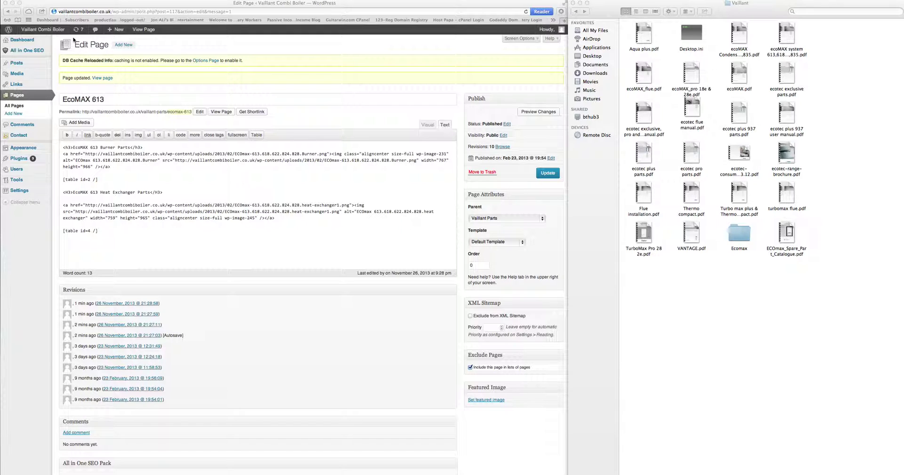
Step: Visit the live Vaillant Combi Boiler site and open its Vaillant Parts page
click(48, 34)
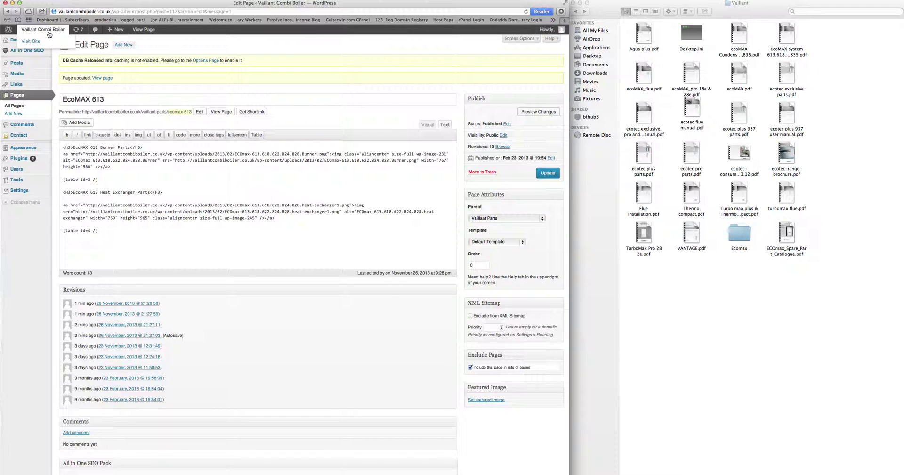
click(49, 31)
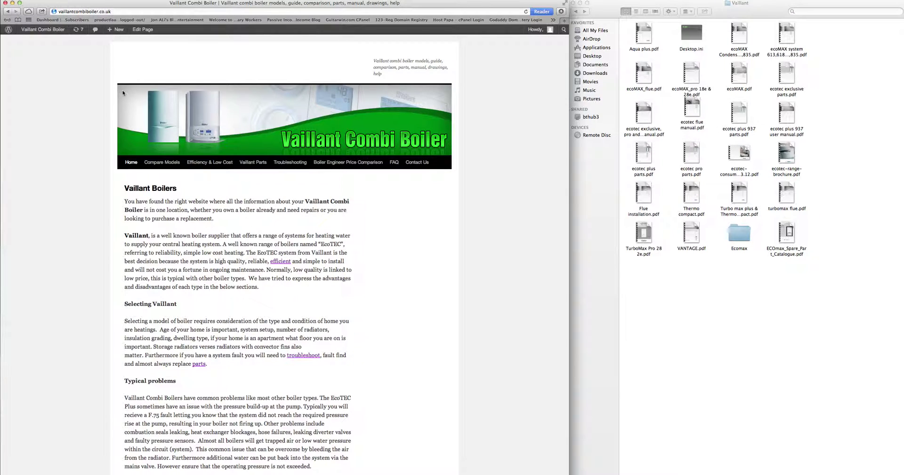
mouse_move(253, 163)
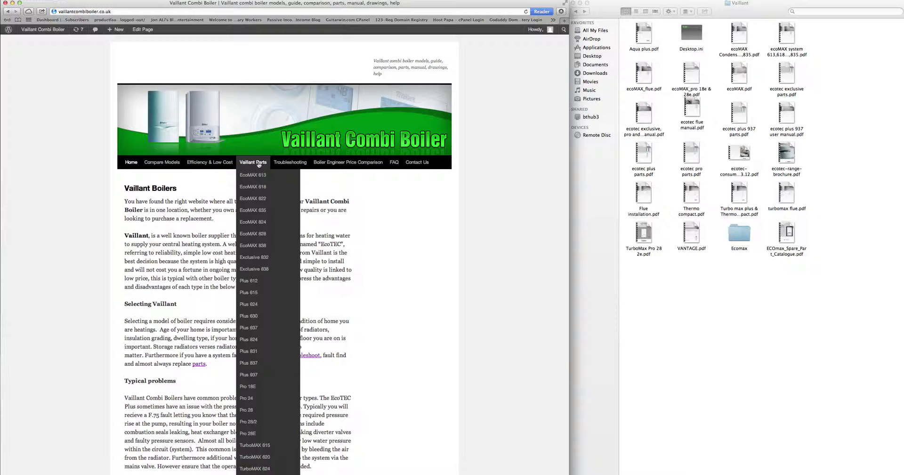
click(253, 162)
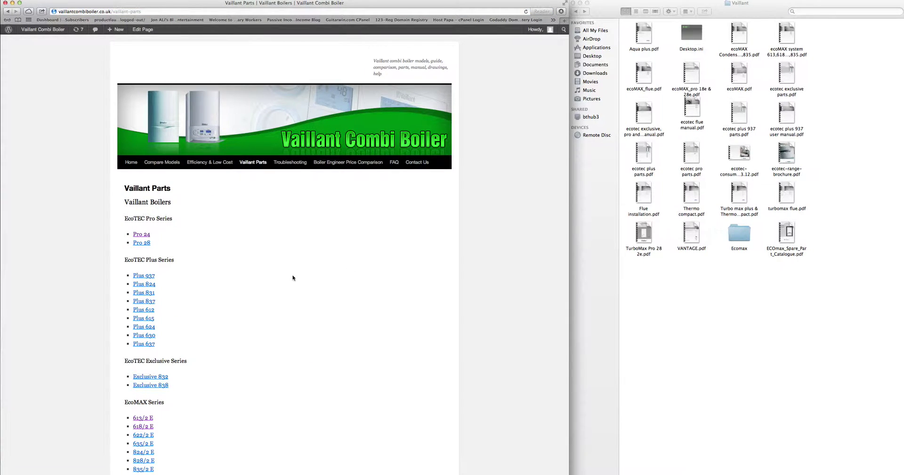
Step: Review the boiler models listed under each series on the Vaillant Parts page
scroll(293, 277, down, 1)
scroll(249, 278, down, 5)
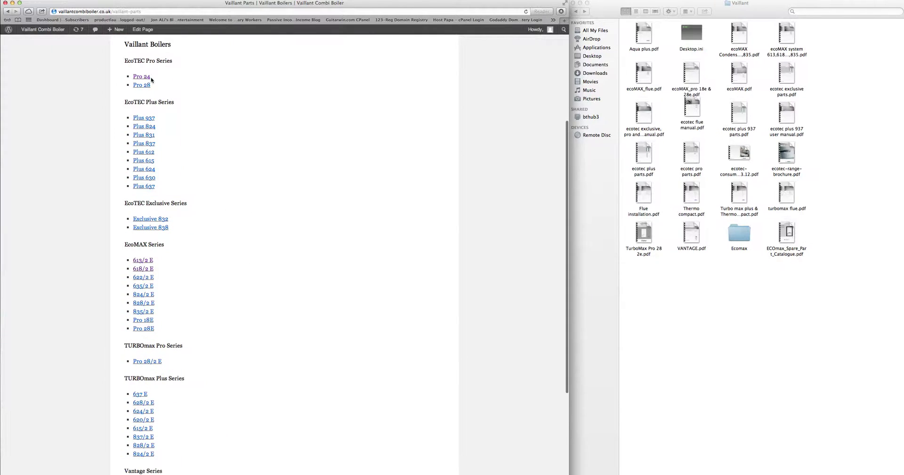
scroll(258, 332, down, 5)
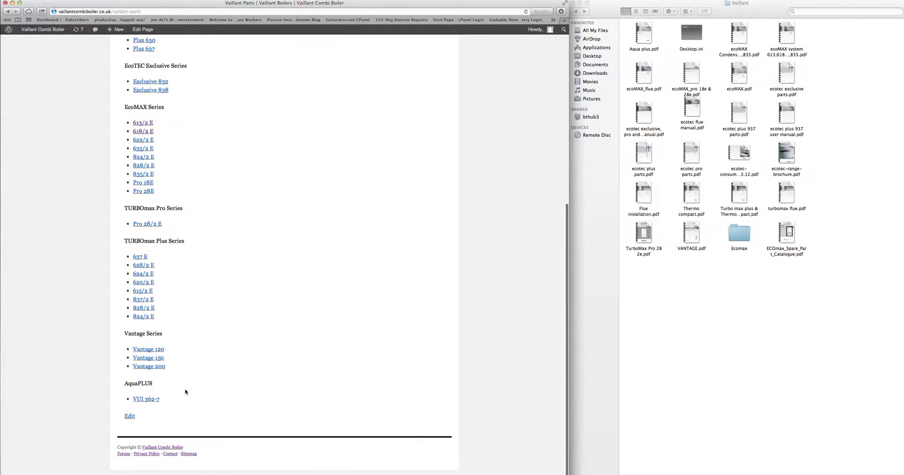
scroll(210, 339, up, 10)
scroll(210, 339, down, 10)
scroll(210, 340, up, 10)
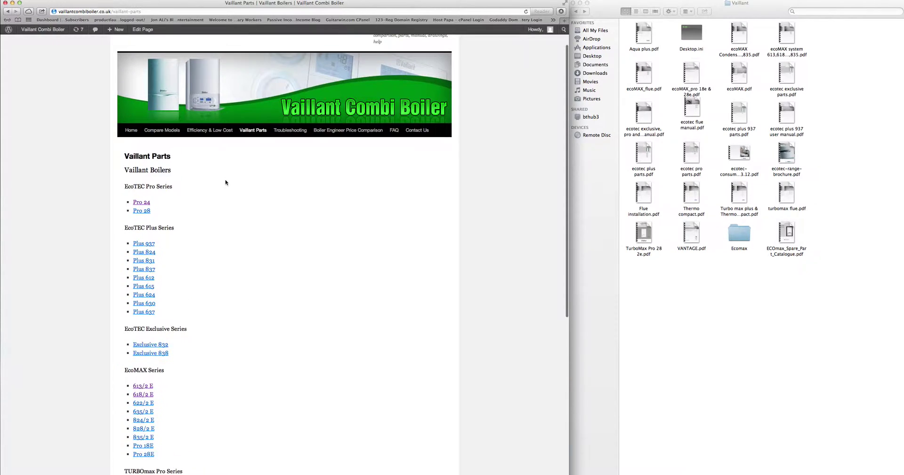
scroll(217, 361, down, 3)
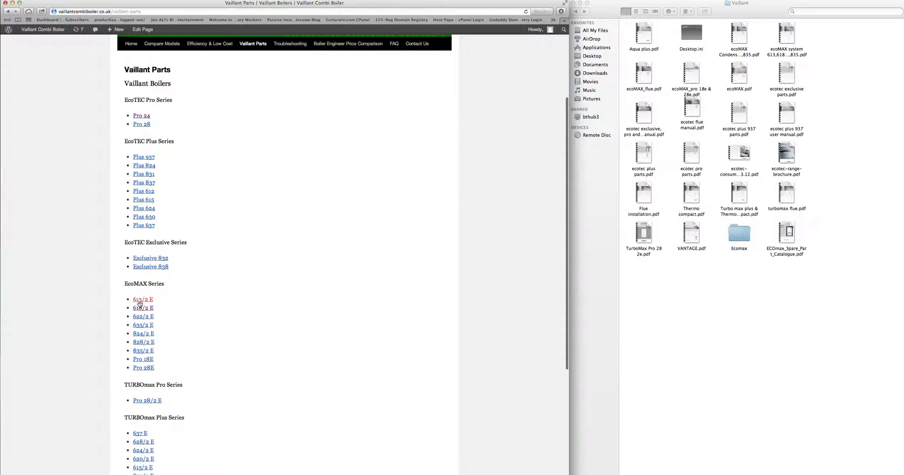
Step: Open the 613/2 E page under EcoMAX Series and examine its burner and heat exchanger diagrams and parts tables
drag(138, 303, 136, 285)
click(140, 301)
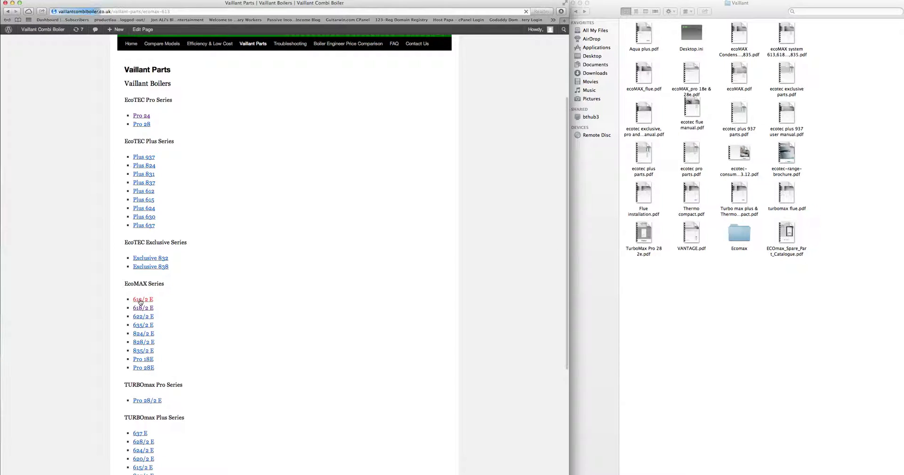
scroll(295, 219, down, 3)
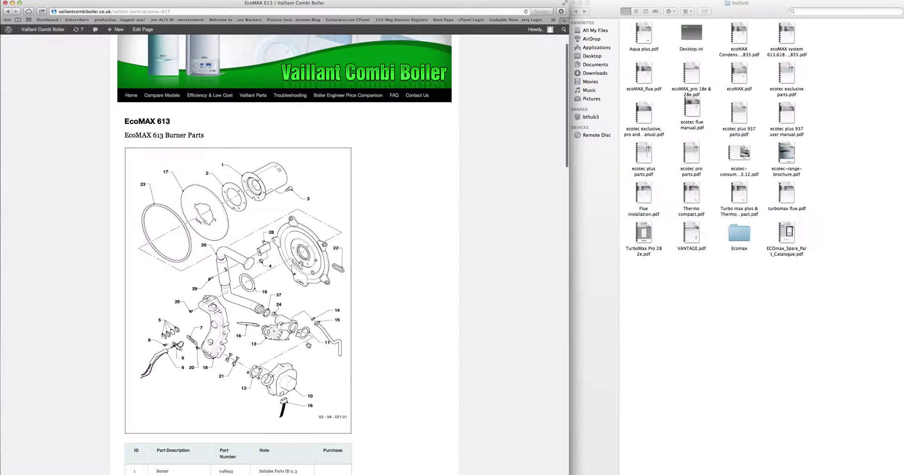
scroll(308, 343, down, 10)
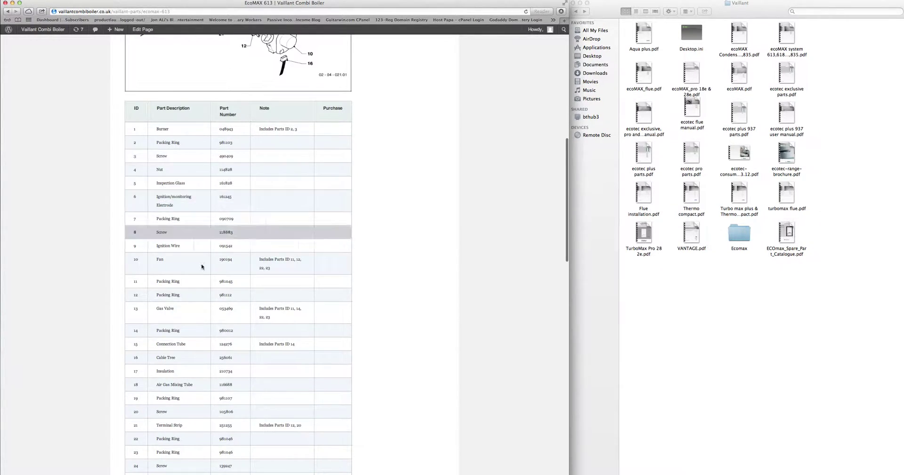
scroll(309, 344, down, 8)
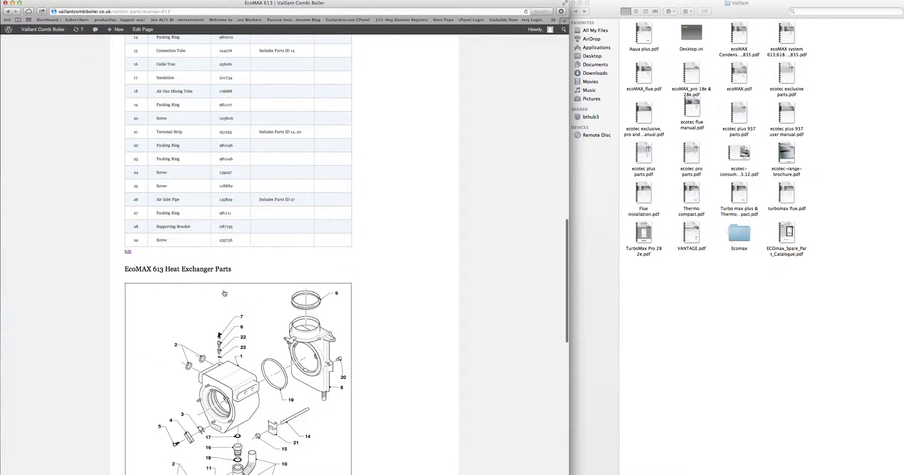
scroll(212, 359, down, 5)
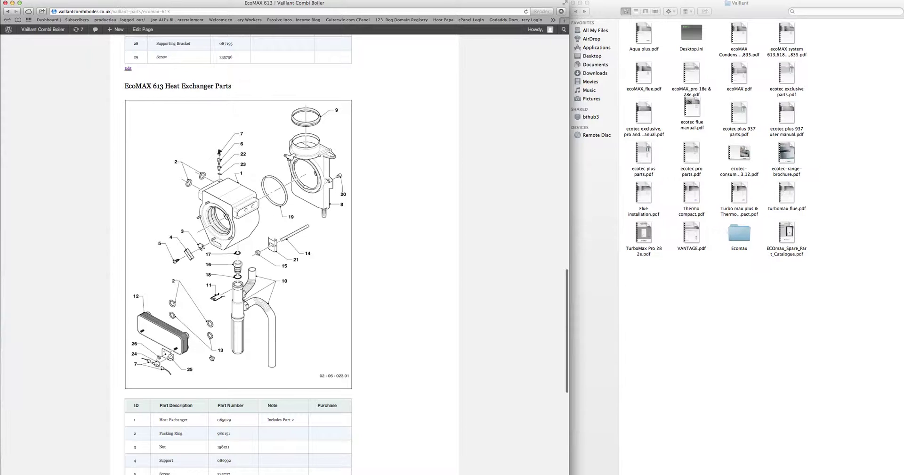
scroll(212, 357, down, 6)
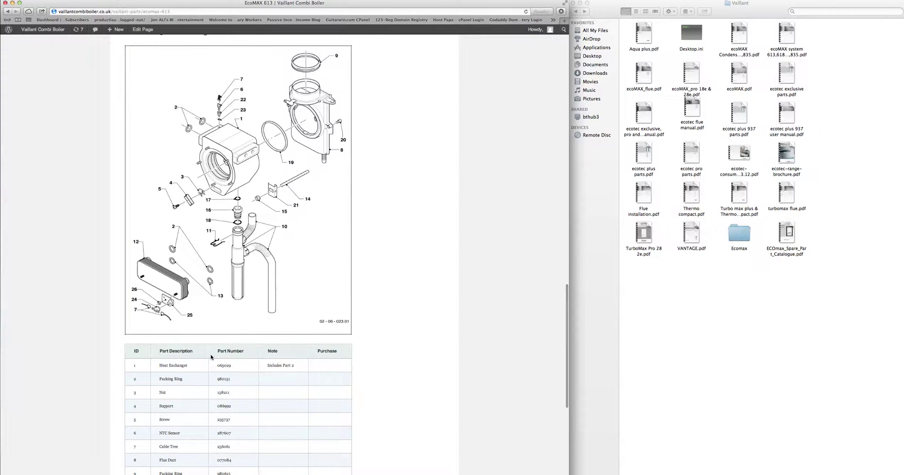
scroll(210, 357, down, 3)
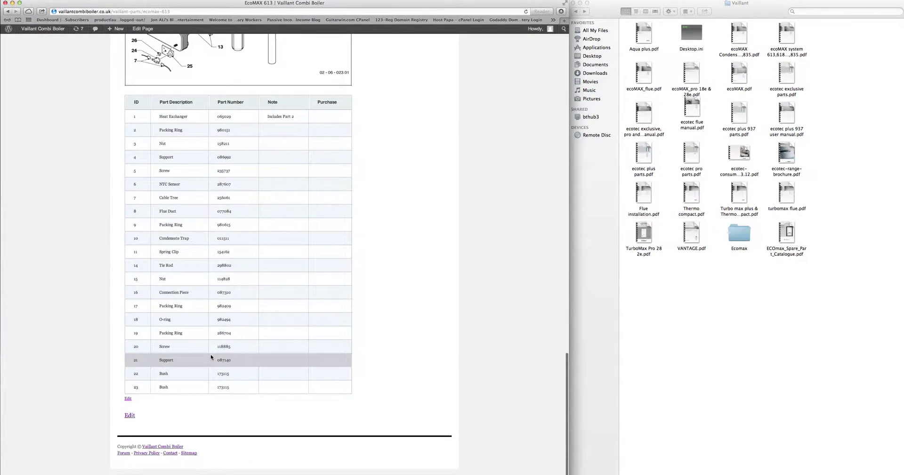
scroll(198, 274, up, 9)
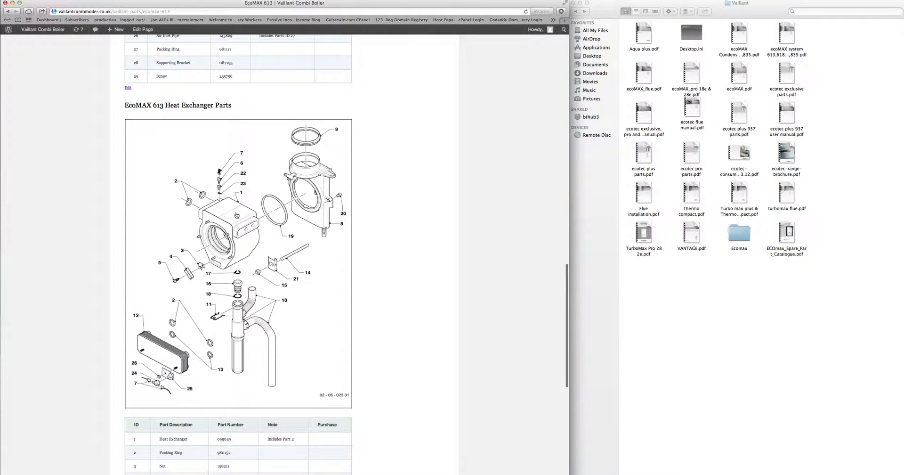
scroll(223, 90, up, 15)
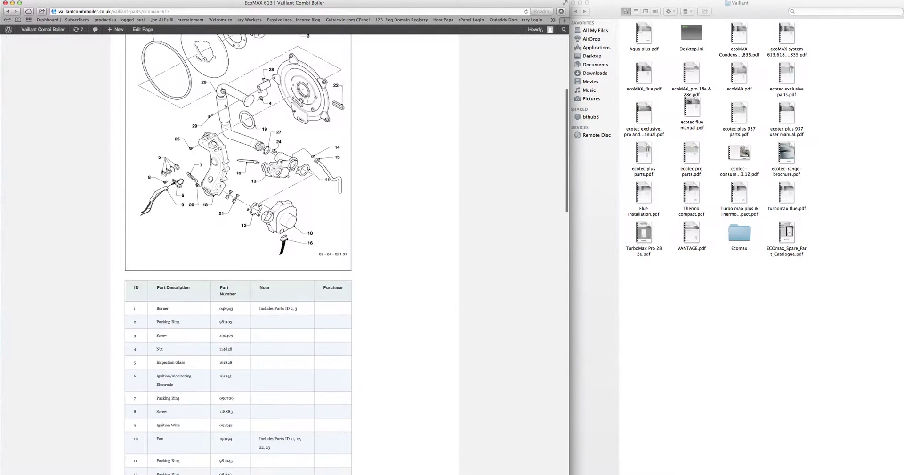
scroll(215, 258, down, 15)
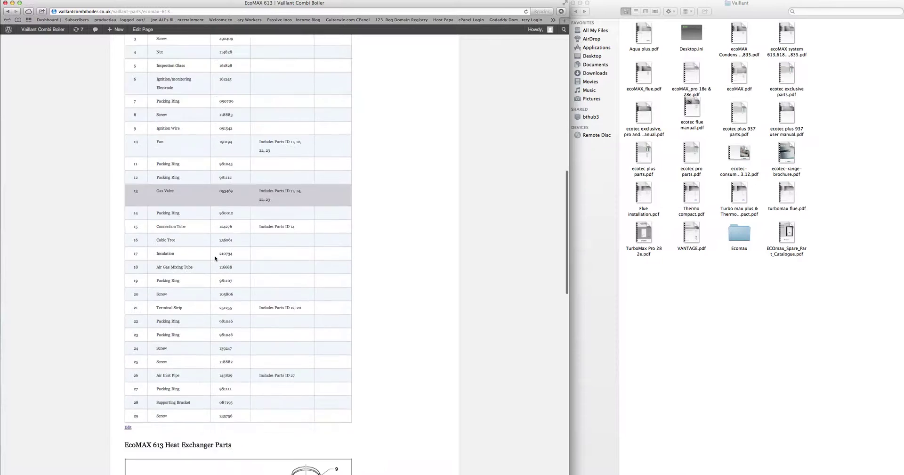
scroll(216, 259, up, 15)
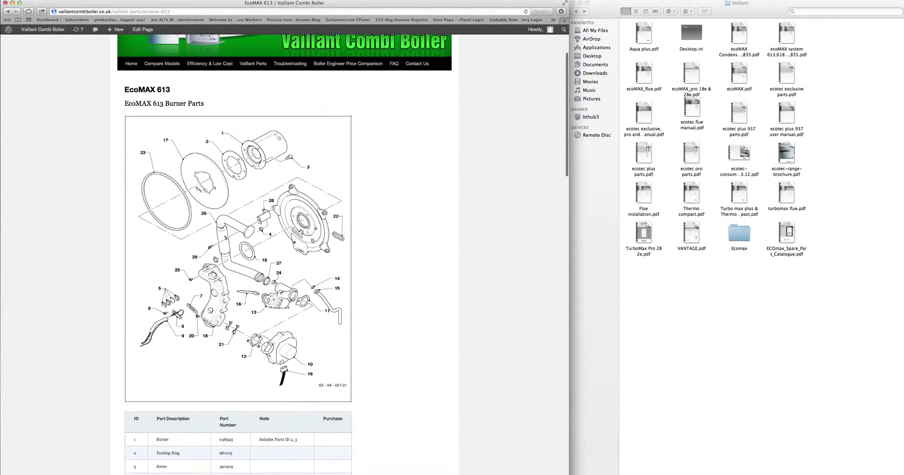
scroll(104, 156, up, 2)
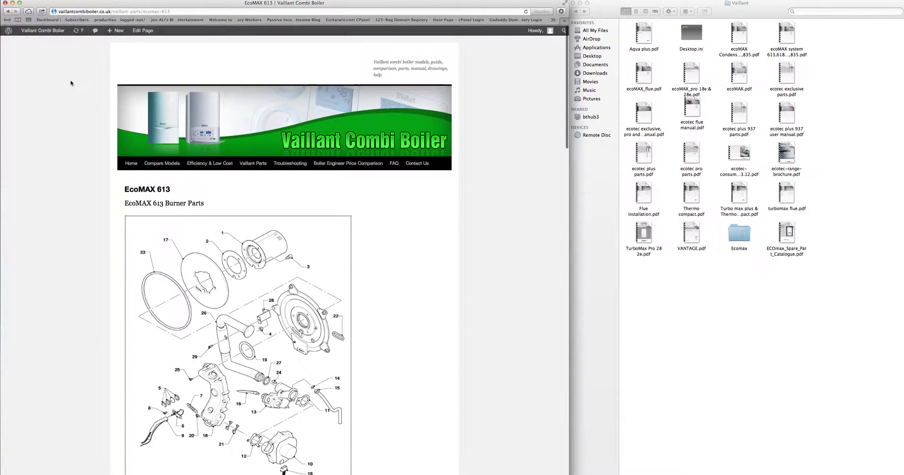
Step: Return to the site's admin dashboard and open the Template CSV file from the Ecomax folder in Excel
click(43, 29)
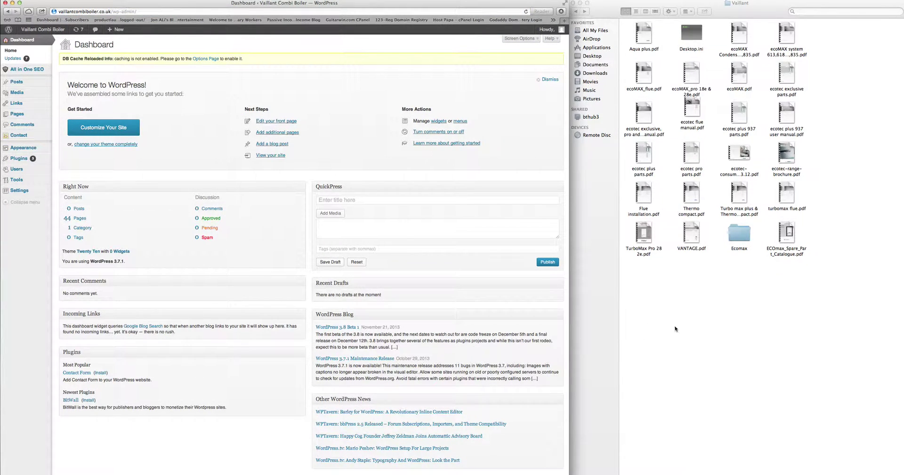
click(716, 290)
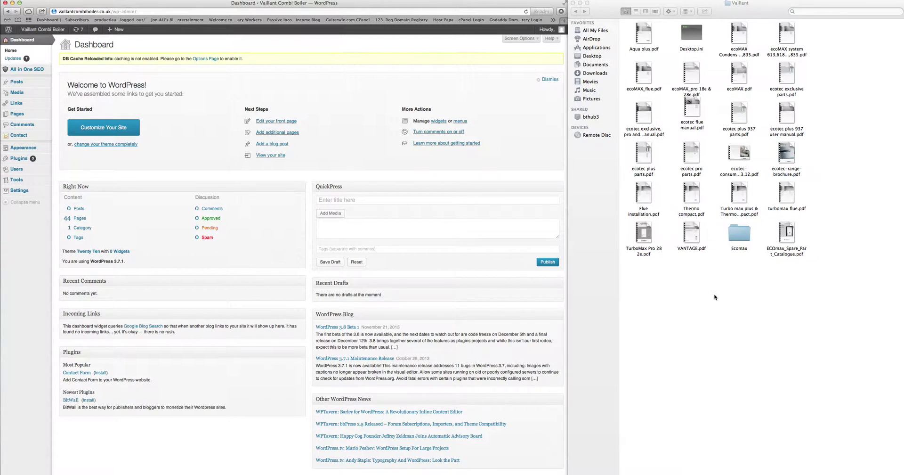
double_click(746, 235)
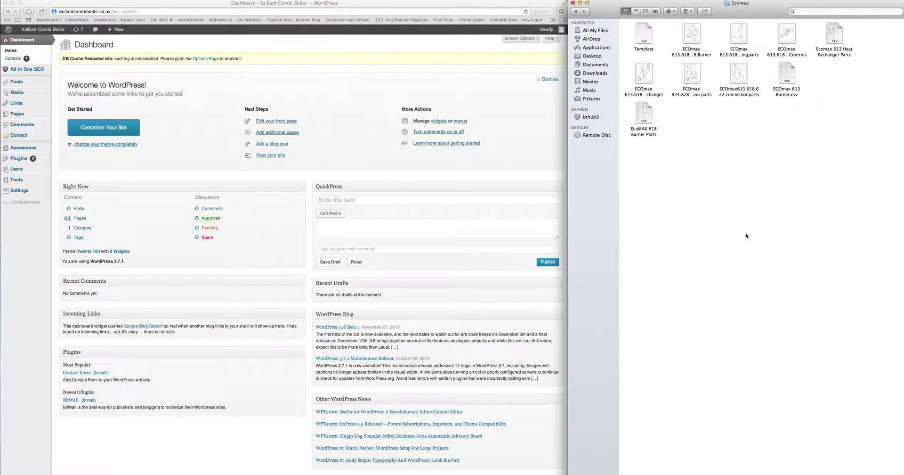
click(645, 34)
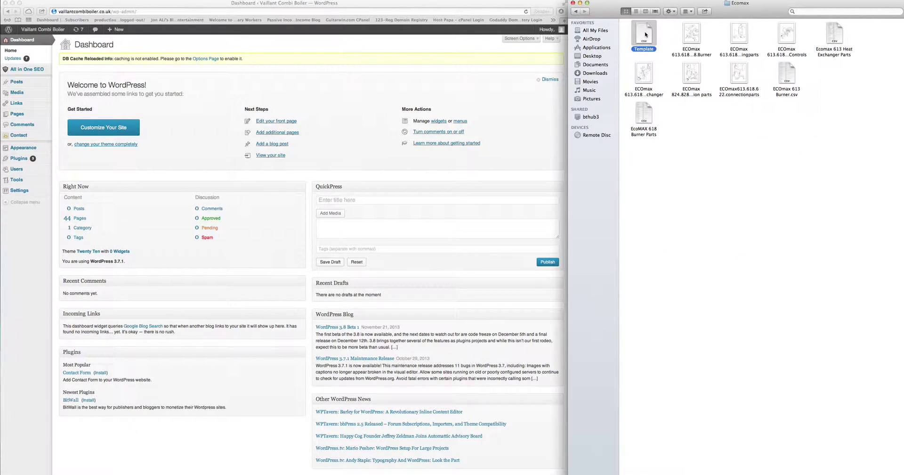
double_click(645, 34)
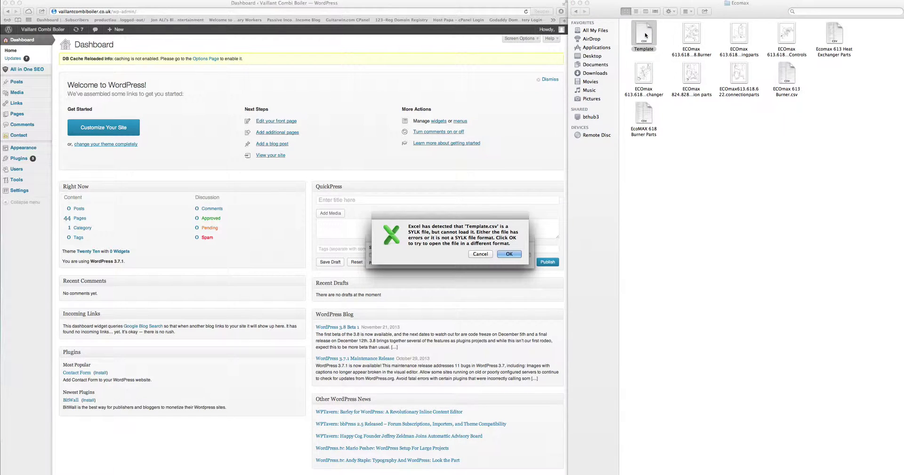
click(509, 255)
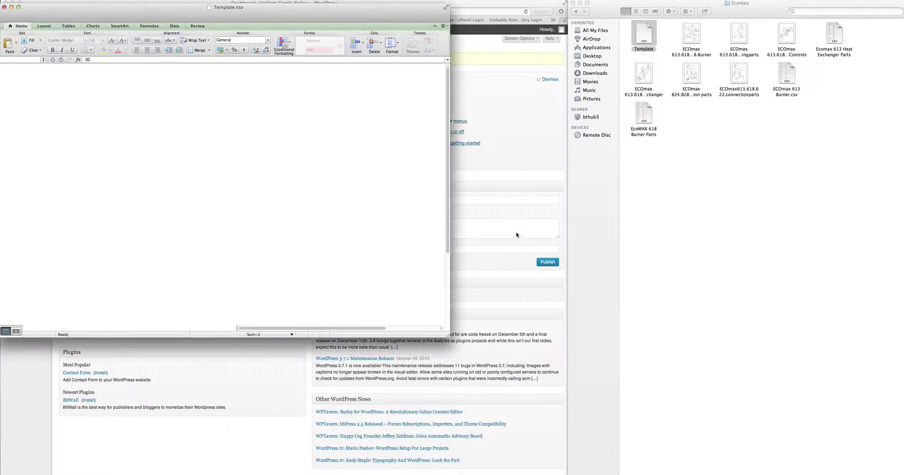
Step: Go back to the Vaillant folder and open ECOmax_Spare_Part_Catalogue.pdf
click(732, 208)
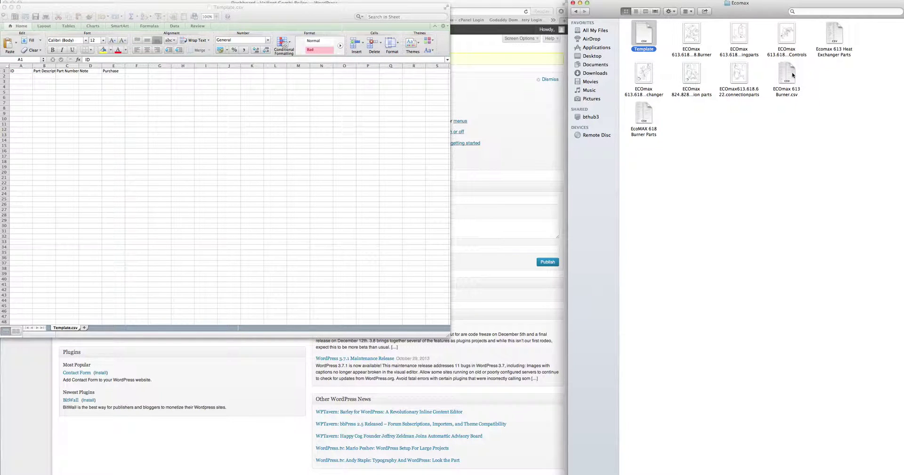
click(574, 12)
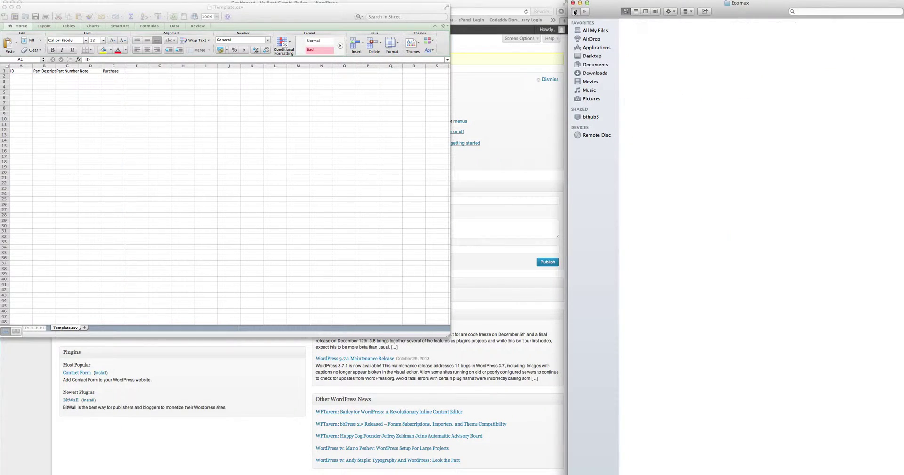
double_click(788, 232)
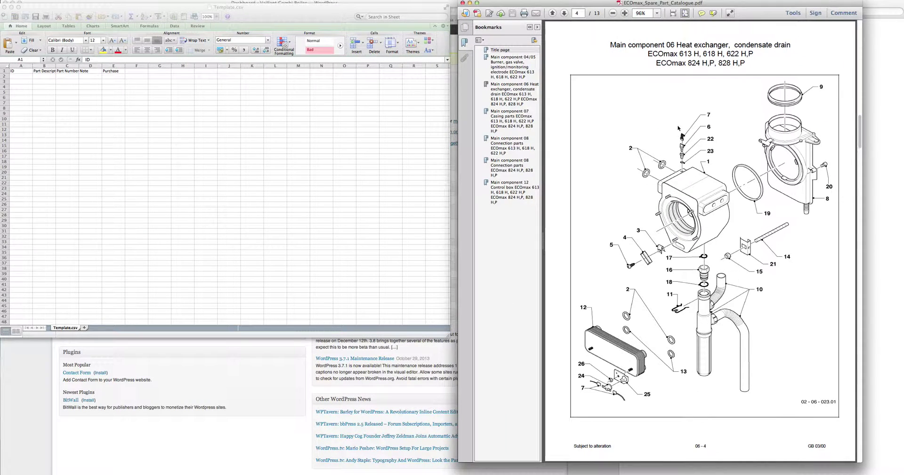
Step: Examine the spare part catalogue from its title page through the burner and heat exchanger sections to the casing parts drawing
scroll(681, 57, up, 5)
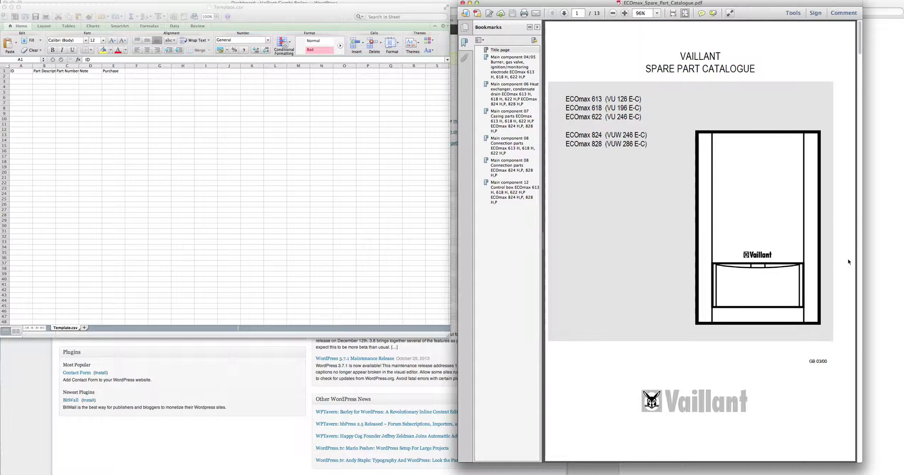
click(861, 96)
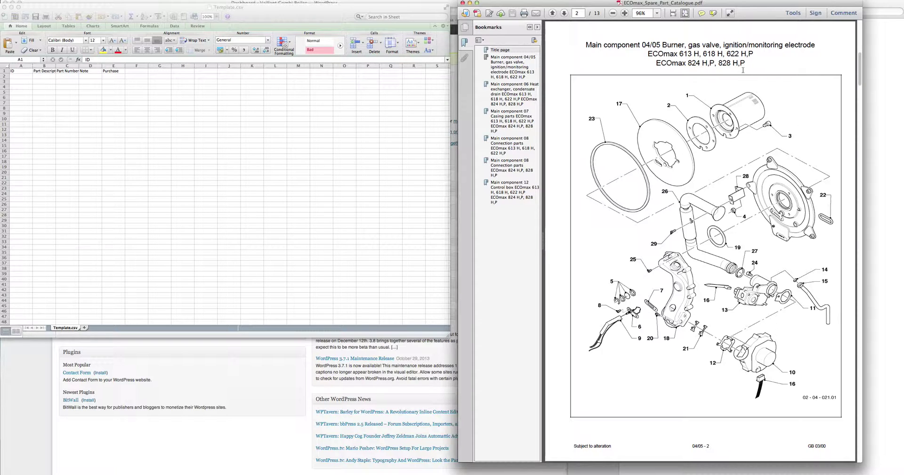
scroll(854, 347, down, 3)
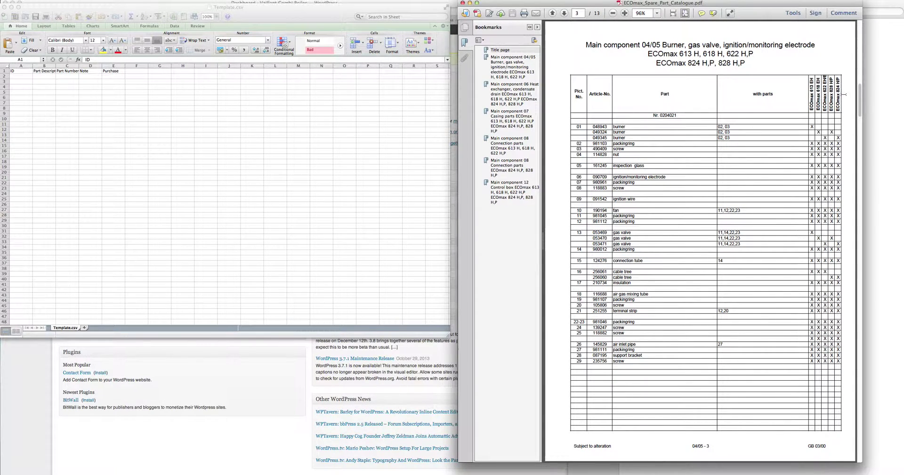
scroll(839, 416, down, 3)
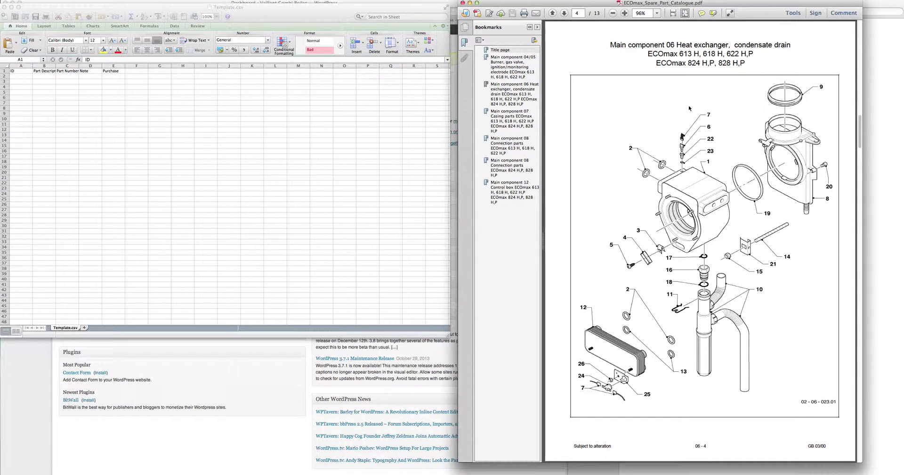
scroll(861, 356, down, 3)
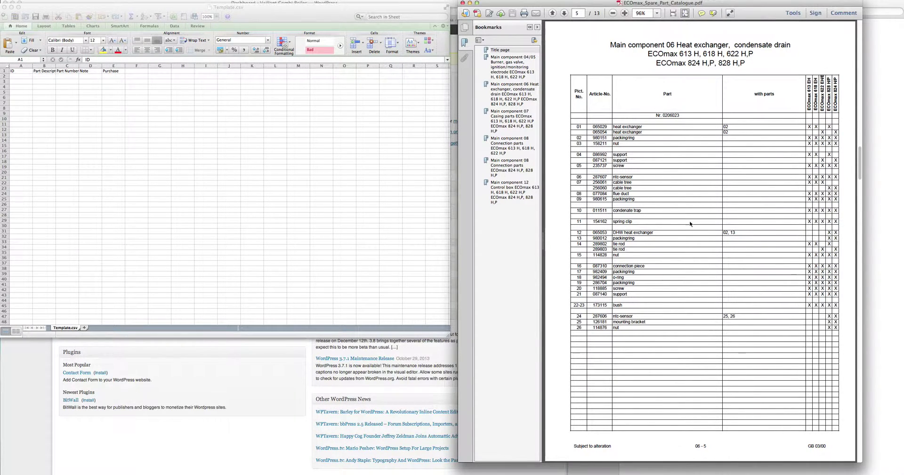
scroll(863, 394, down, 3)
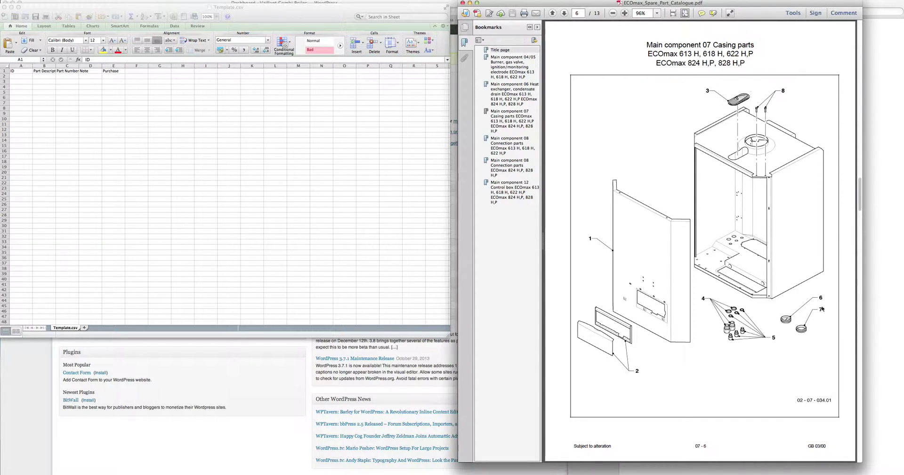
Step: Examine the rest of the catalogue, from the casing parts table through both connection parts sections to the control box parts table
scroll(854, 412, down, 3)
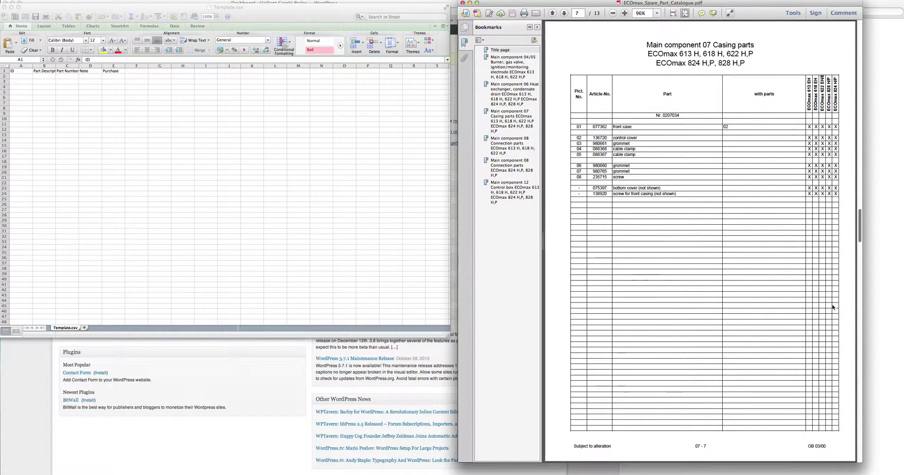
scroll(865, 400, down, 3)
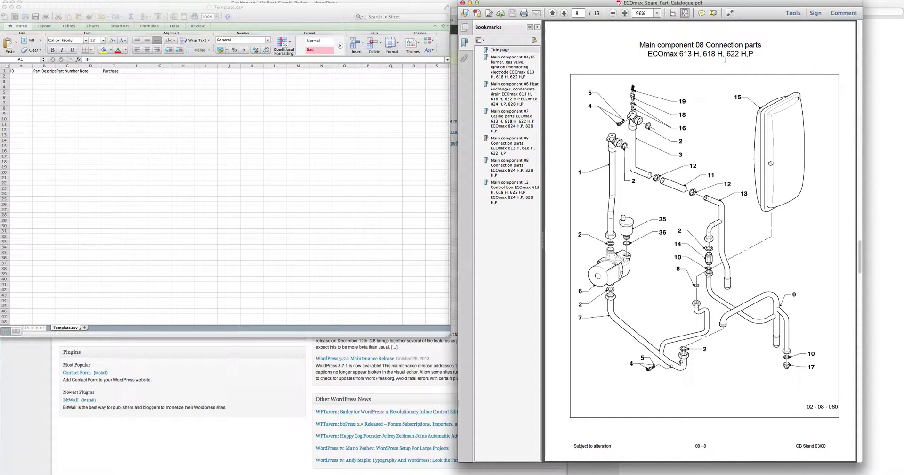
scroll(831, 158, down, 5)
scroll(818, 257, down, 5)
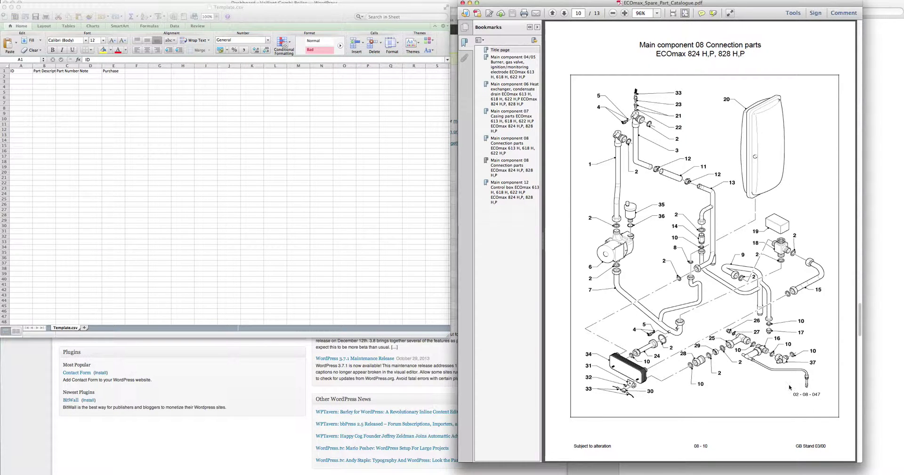
scroll(800, 282, down, 5)
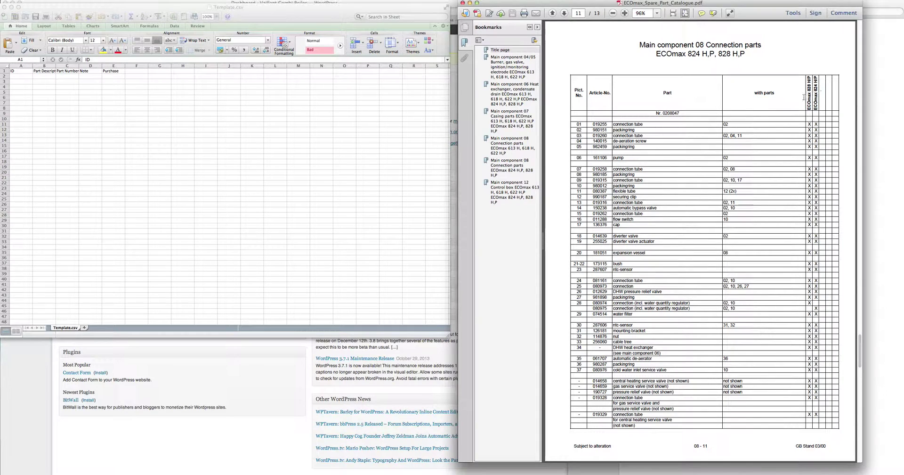
click(858, 449)
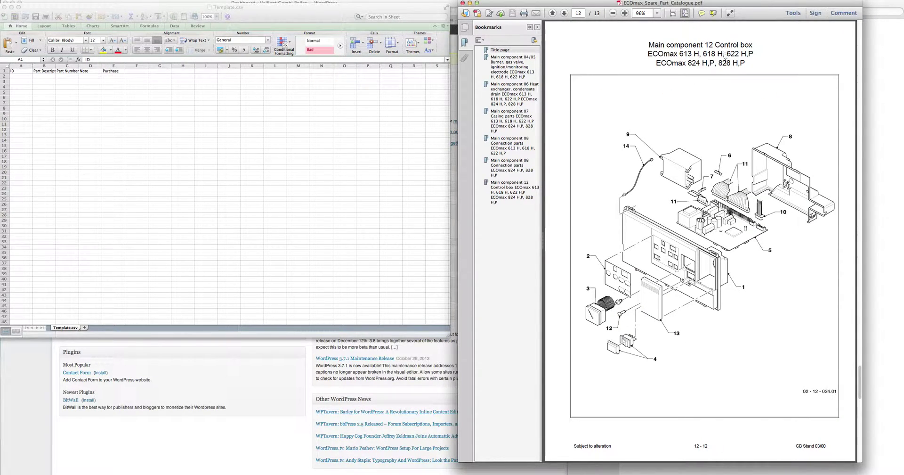
click(861, 438)
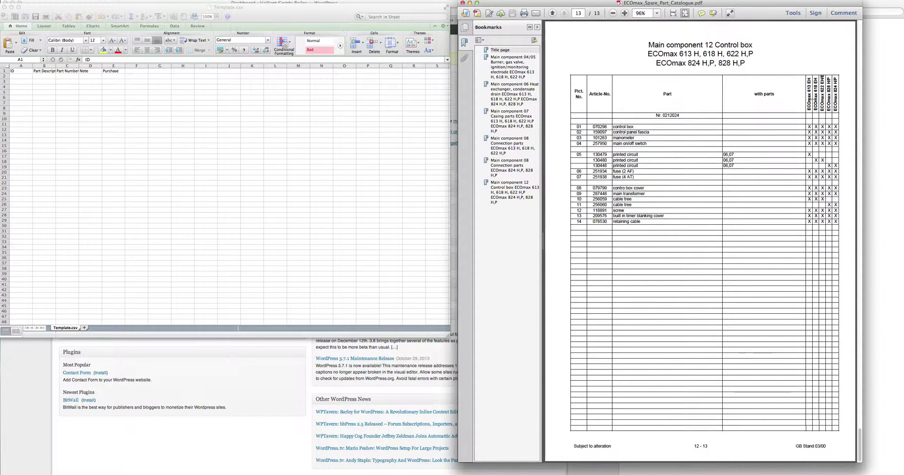
Step: Return to the catalogue's title page and go through the burner and heat exchanger sections to the casing parts table on page 7
scroll(860, 43, up, 20)
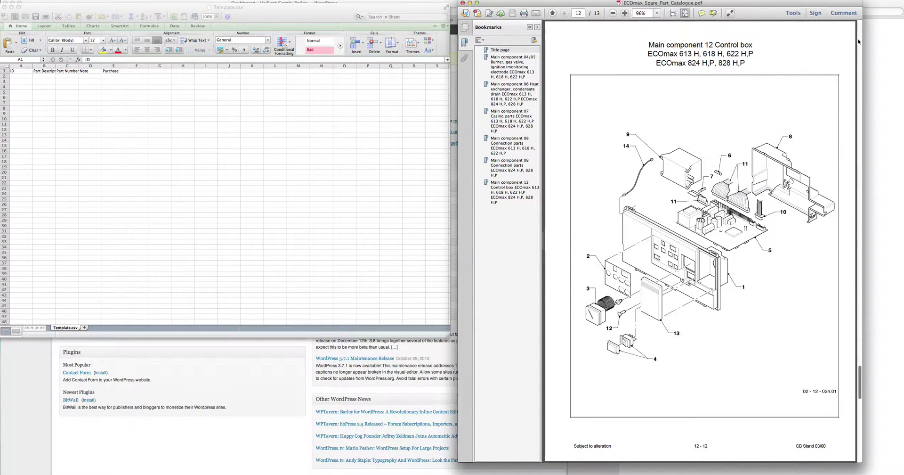
scroll(858, 42, up, 15)
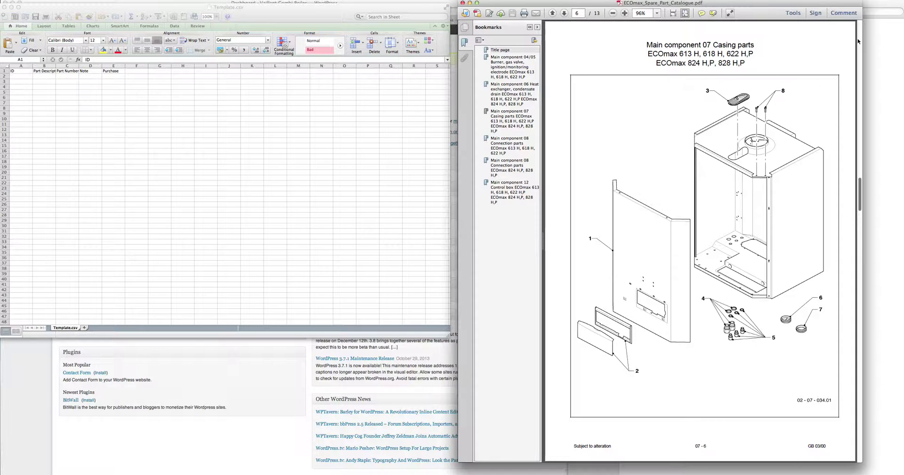
drag(858, 92, 850, 36)
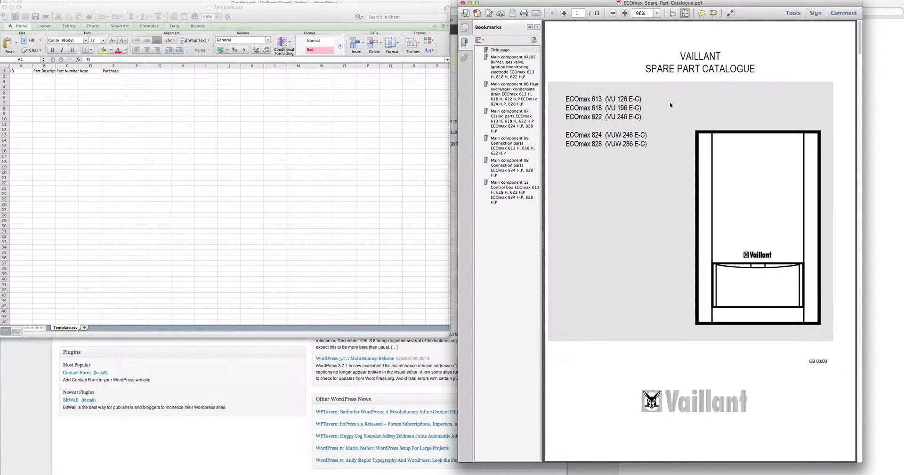
click(860, 200)
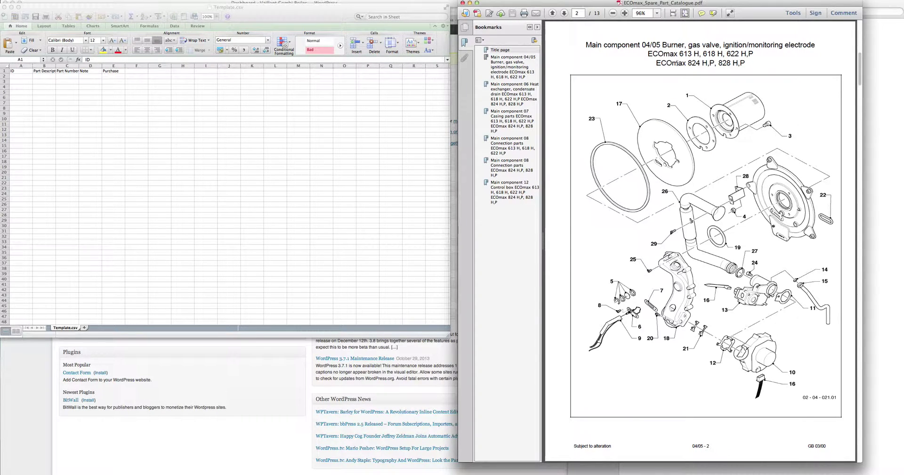
click(860, 338)
click(861, 337)
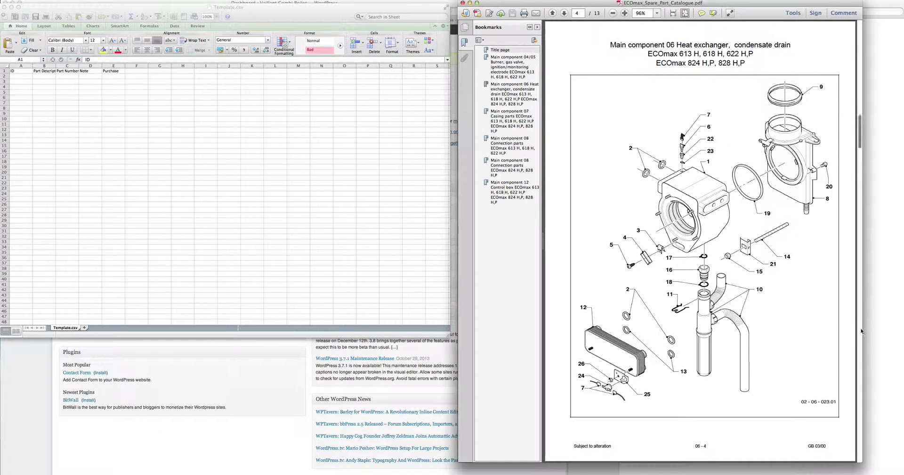
click(862, 331)
click(861, 331)
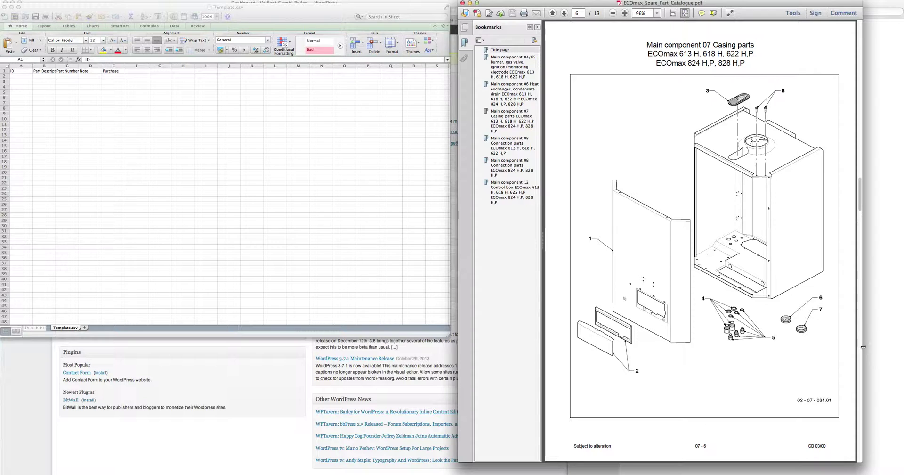
click(861, 346)
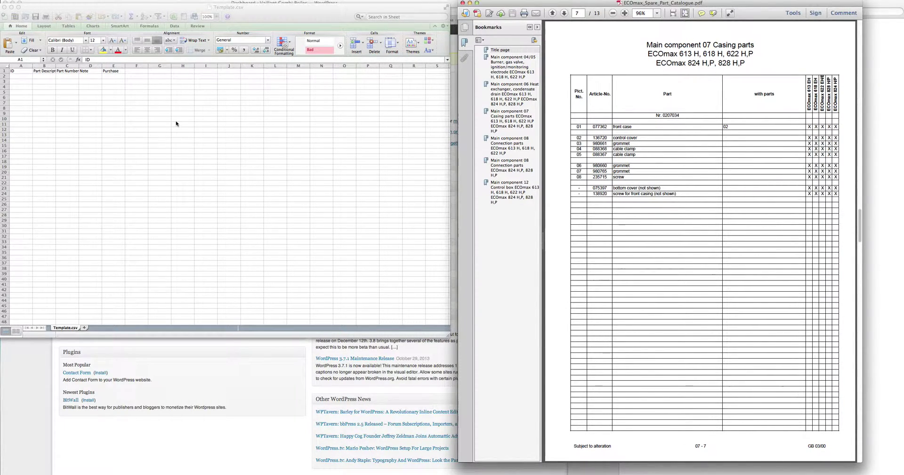
Step: Switch to Template.csv in Excel and format all cells of the sheet as Text
click(35, 53)
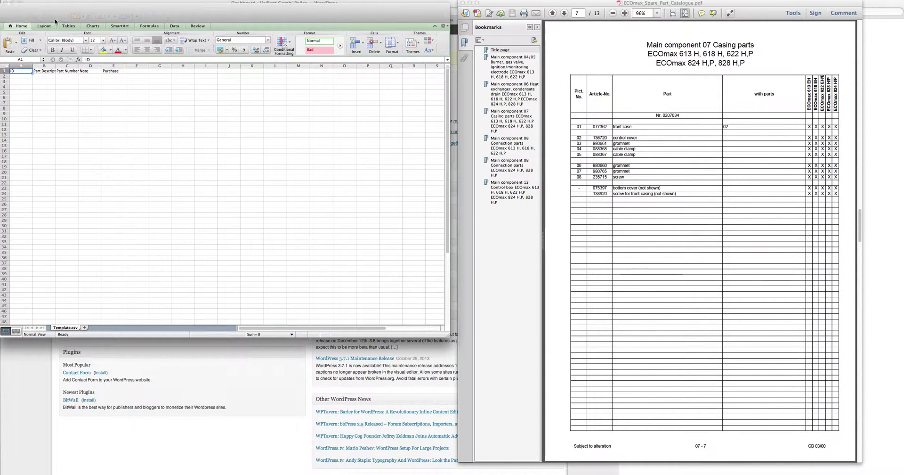
click(20, 76)
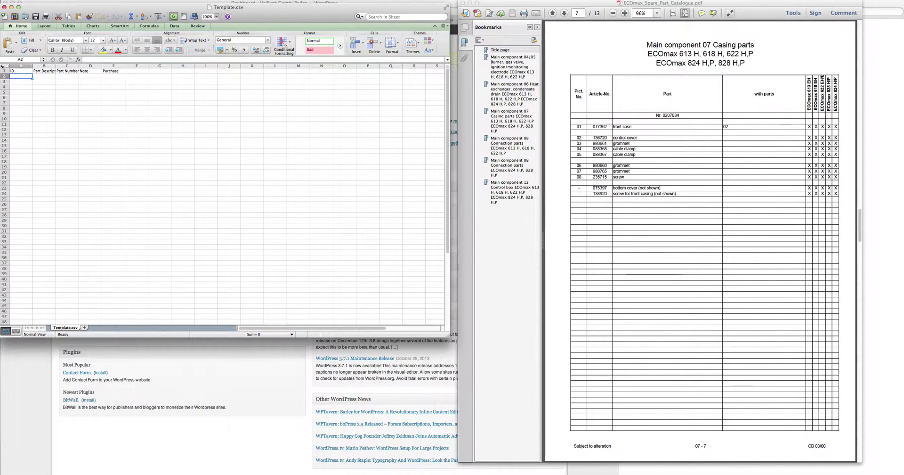
click(3, 66)
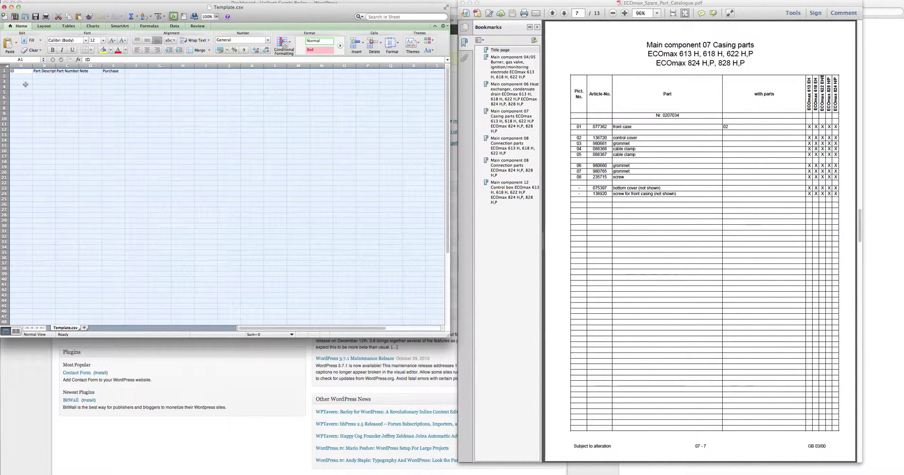
right_click(63, 96)
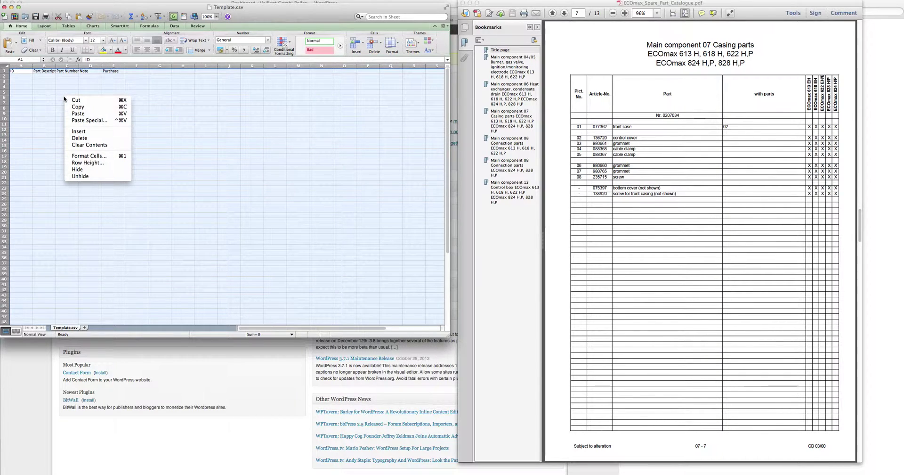
click(95, 157)
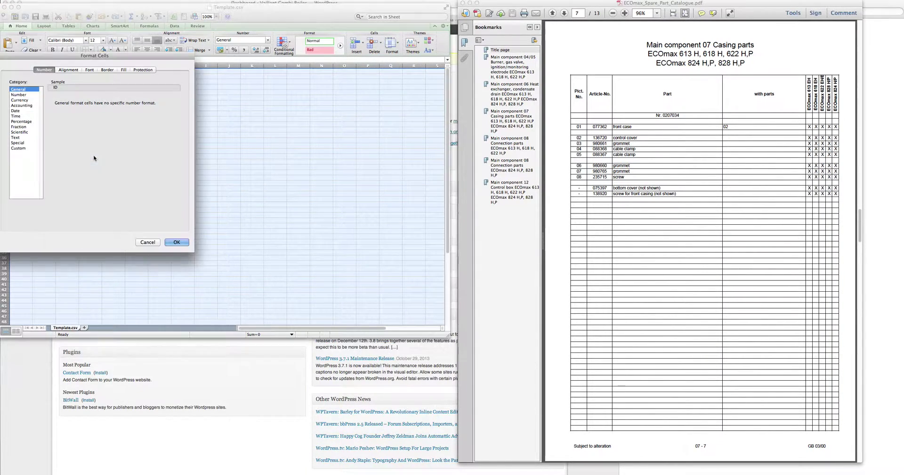
click(19, 137)
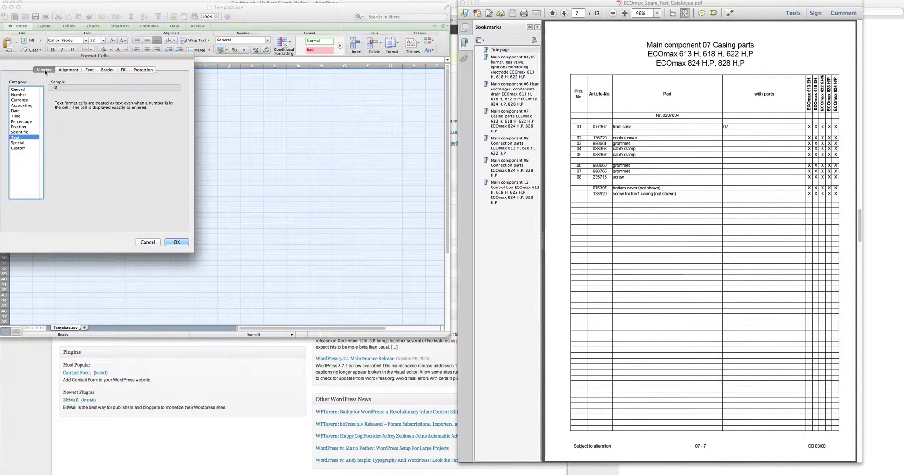
click(175, 242)
click(237, 242)
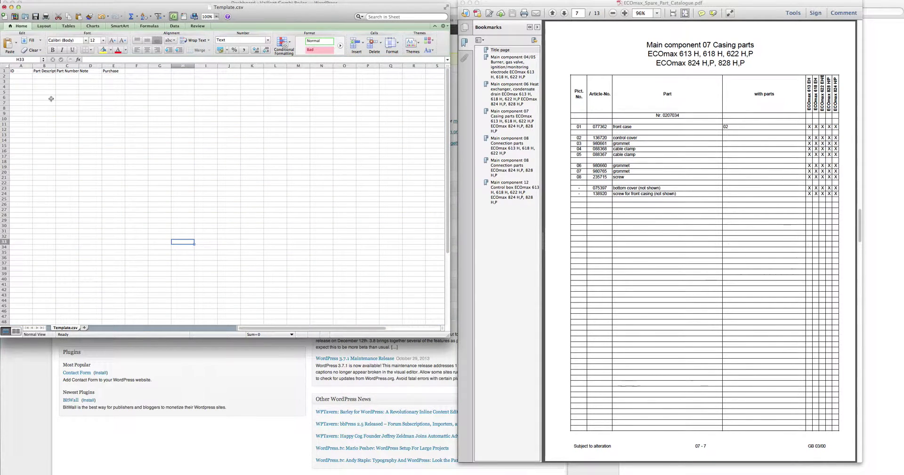
Step: In row 2, enter ID 1, description "Front Case" and part number 077362, widening the description and part number columns to fit
click(22, 76)
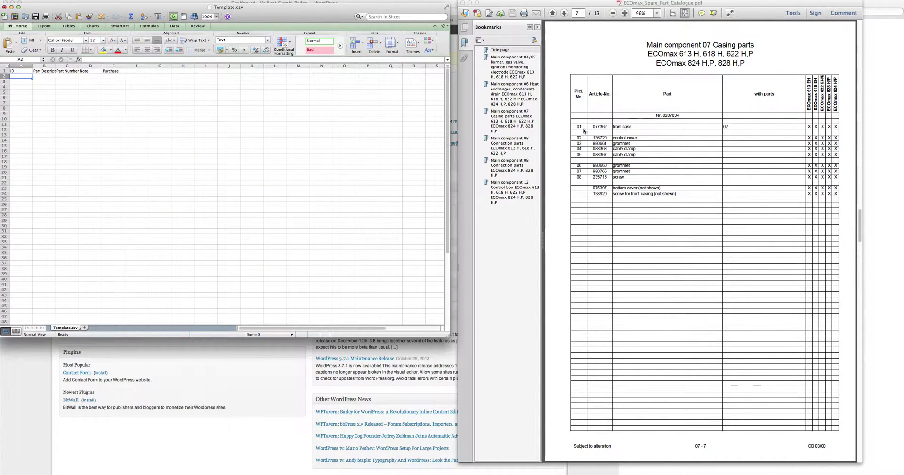
text(1)
click(43, 77)
drag(57, 66, 82, 66)
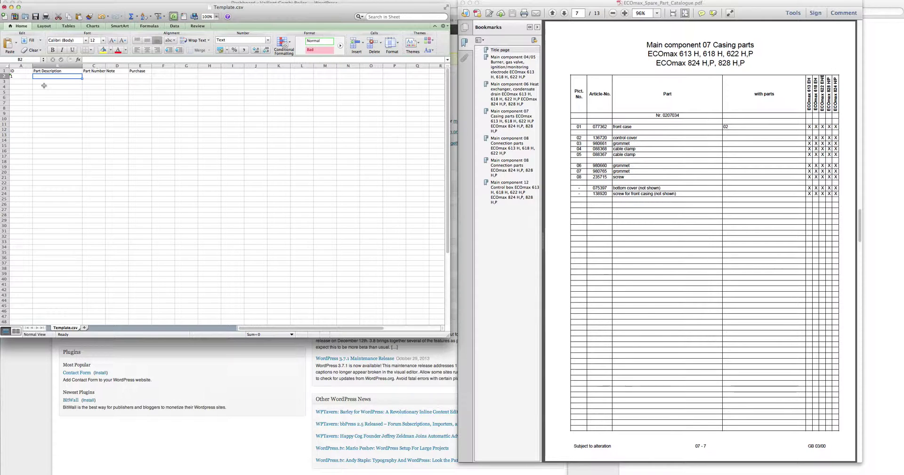
text(Front Case)
key(Tab)
drag(106, 66, 113, 67)
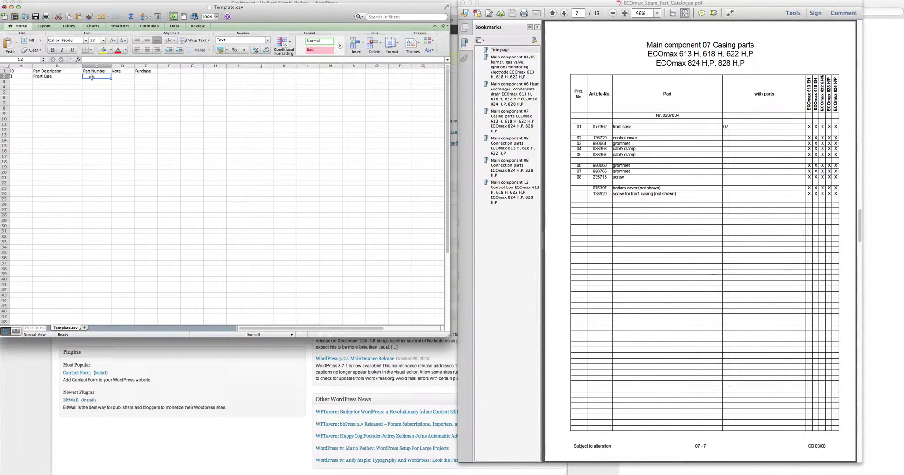
text(077362)
click(98, 97)
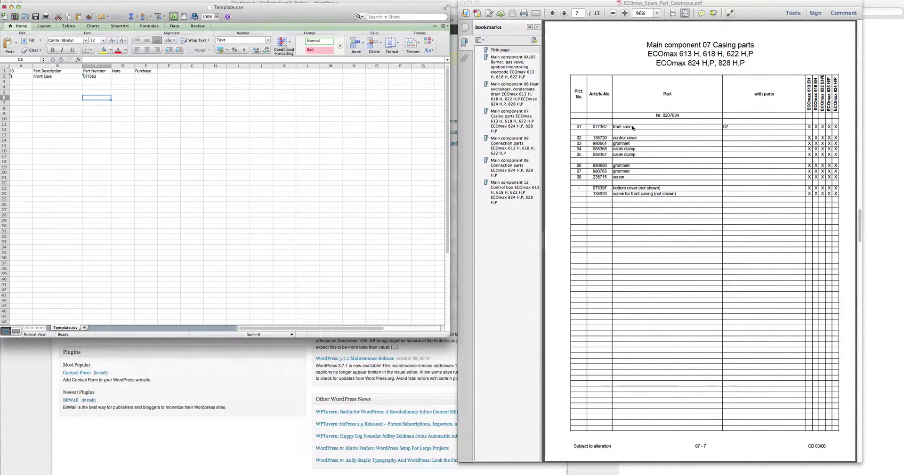
Step: Enter the note "Includes Part 1" for the Front Case and widen the Note column to fit it
click(127, 77)
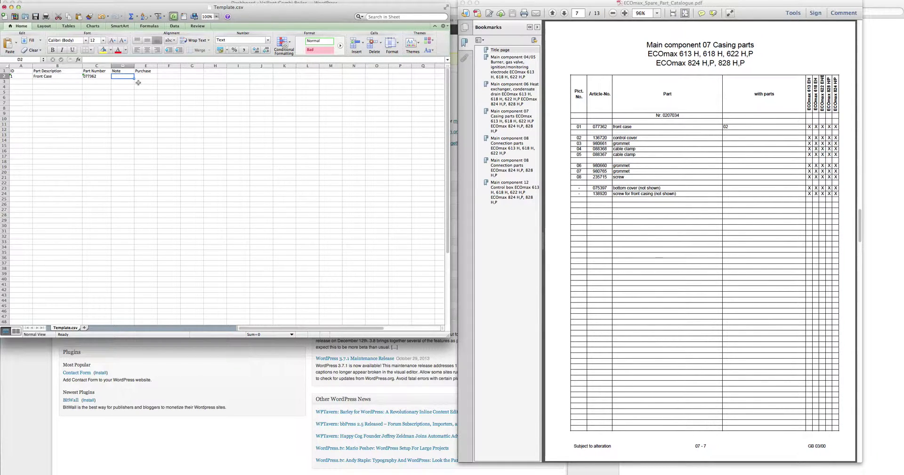
text(Includes Part 1)
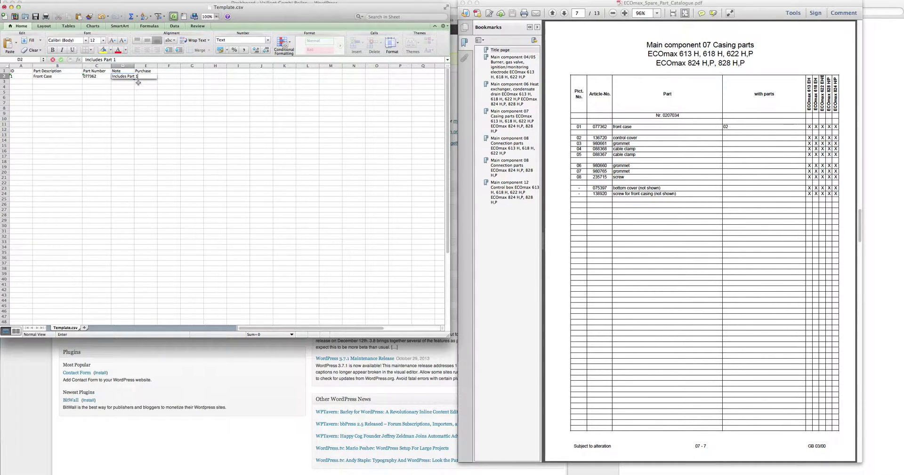
key(Return)
key(Return)
key(Return)
drag(134, 66, 145, 66)
Step: Fill row 3 with ID 2, description "Control cover" and part number 136720
click(27, 81)
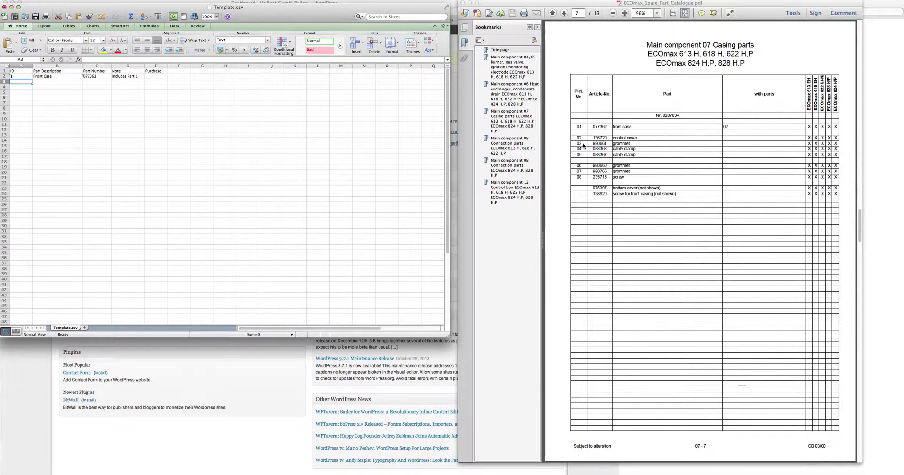
text(2)
key(Tab)
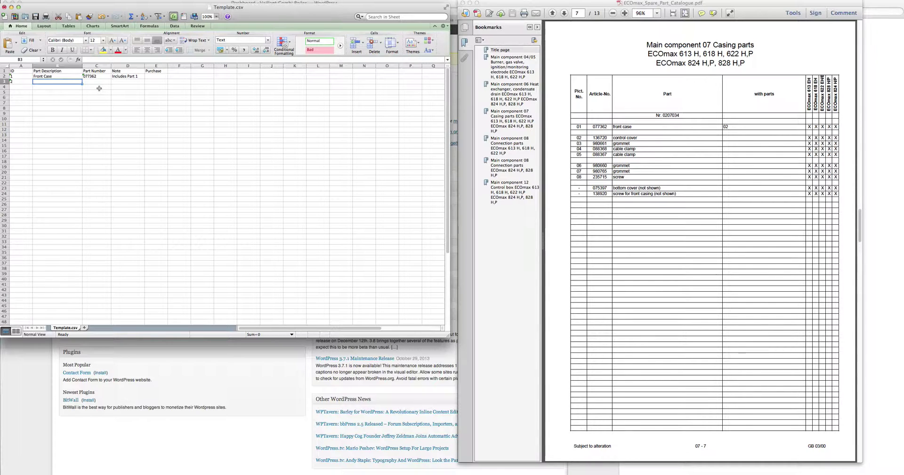
text(C)
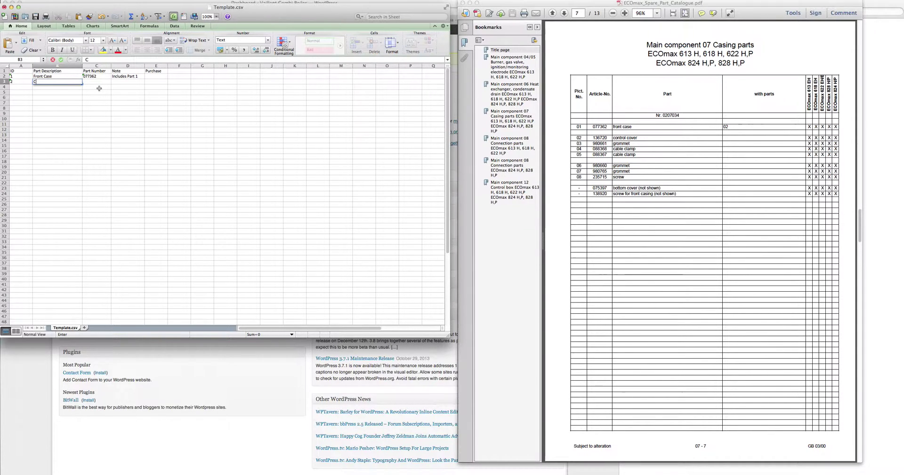
text(ontrol cover)
click(104, 81)
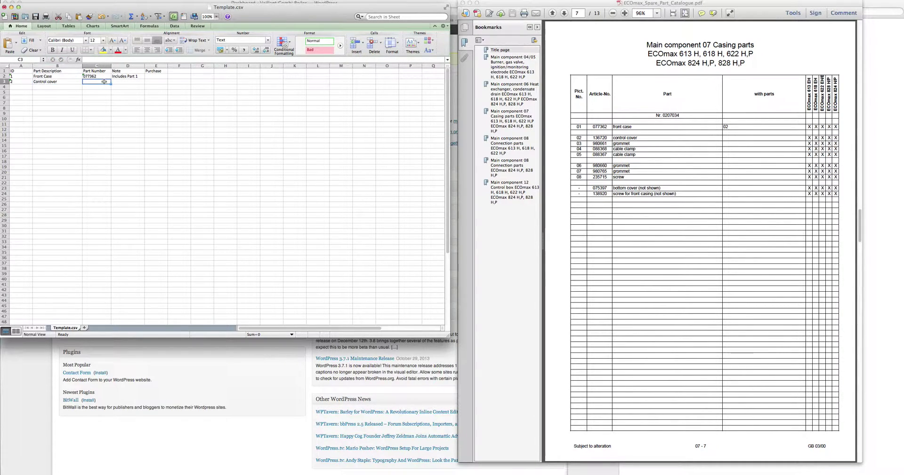
text(136720)
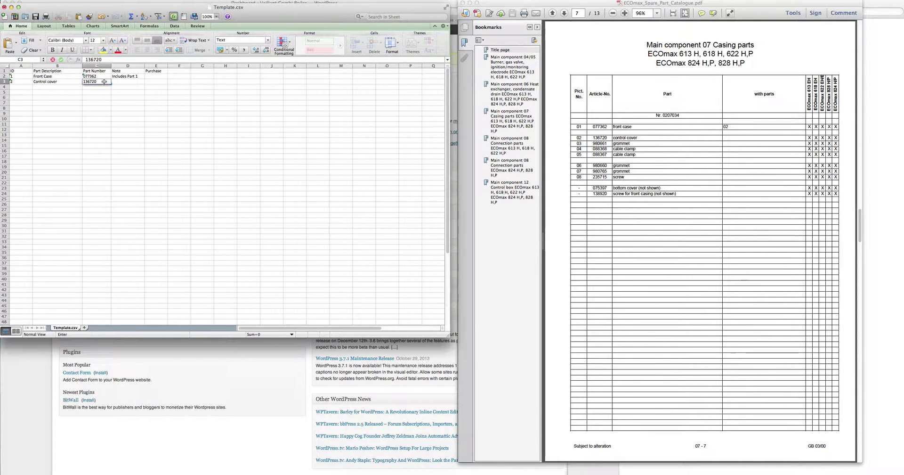
Step: Fill row 4 with ID 3, description "Grommet" and part number 980661
click(19, 87)
text(3)
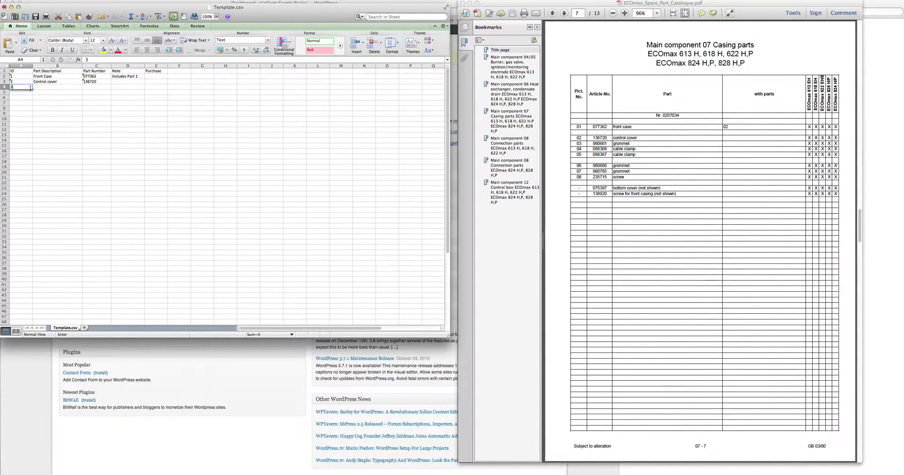
click(58, 88)
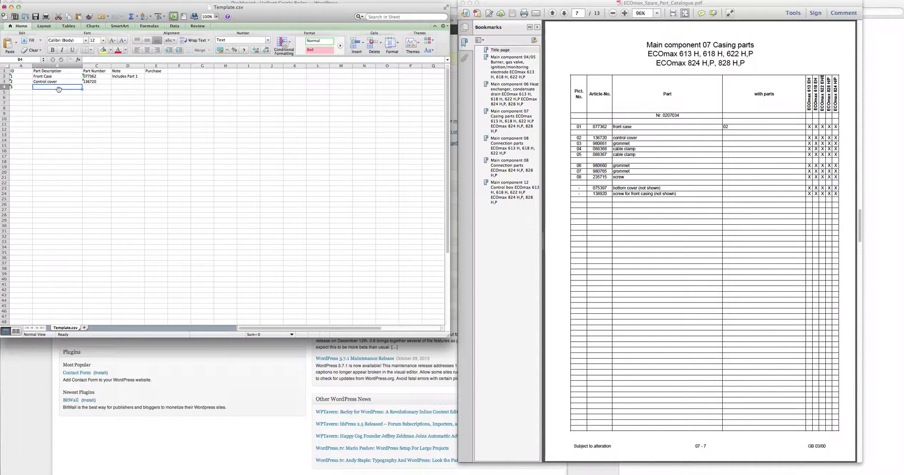
text(Grommet)
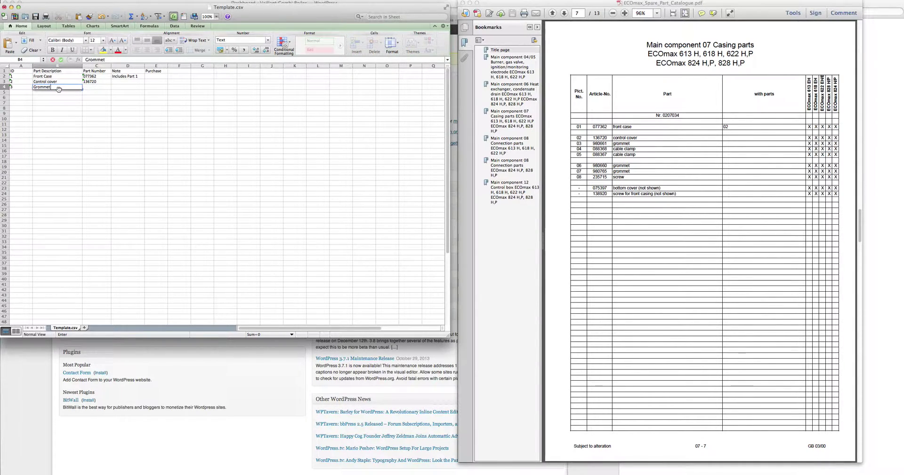
click(97, 88)
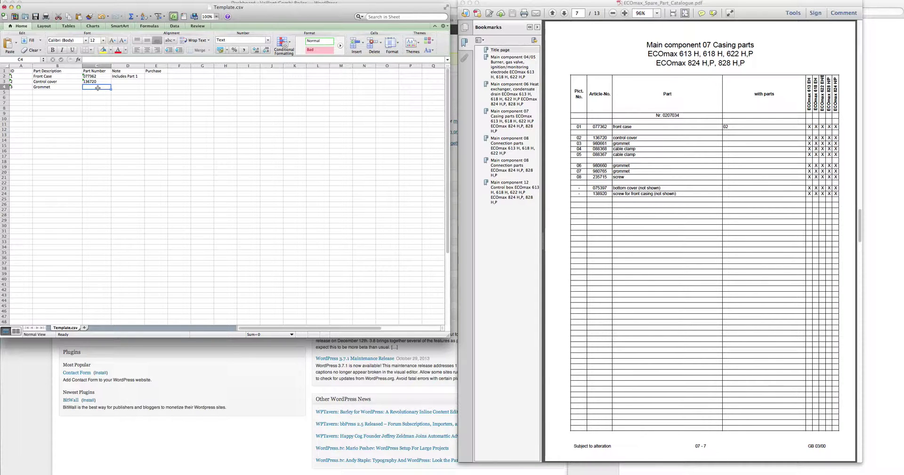
text(980661)
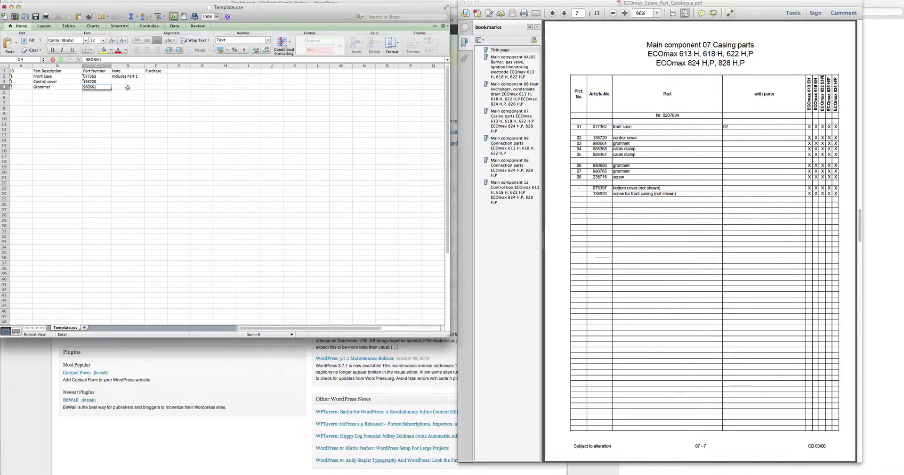
key(Tab)
Step: In row 5, enter ID 4 and the description "Cable Clamp", with both words capitalised
click(23, 91)
text(4)
click(50, 94)
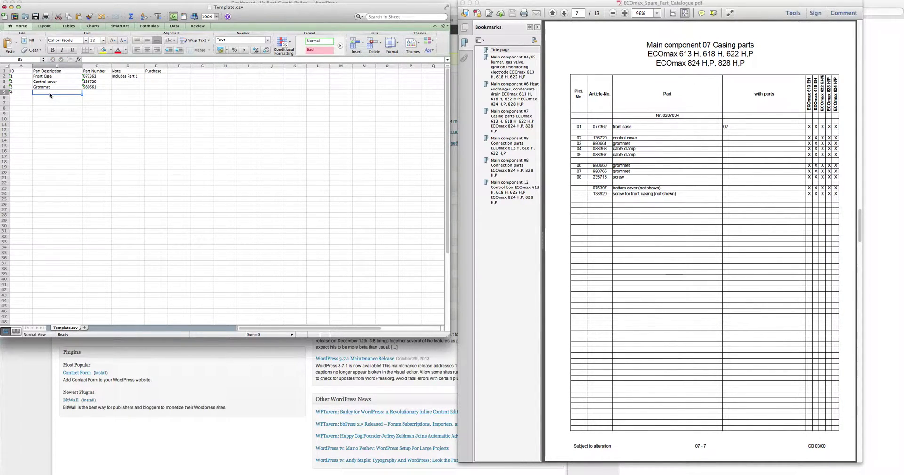
text(Cable clamp)
key(Tab)
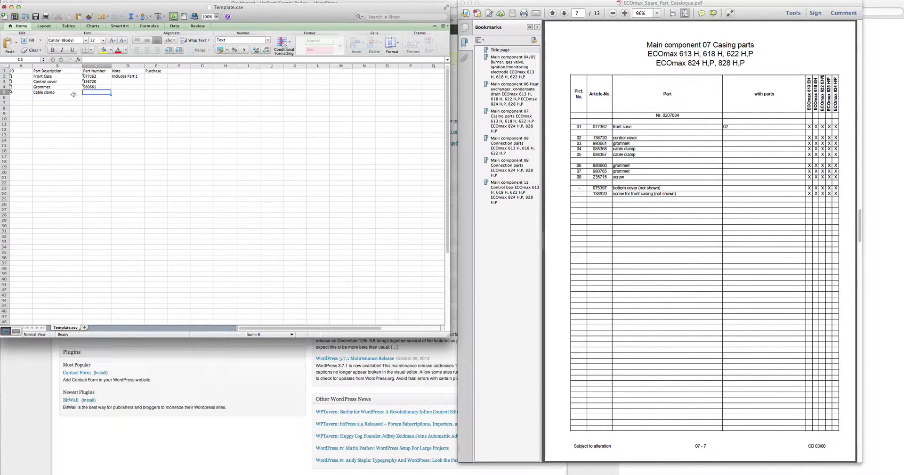
double_click(45, 93)
key(BackSpace)
text(C)
click(105, 93)
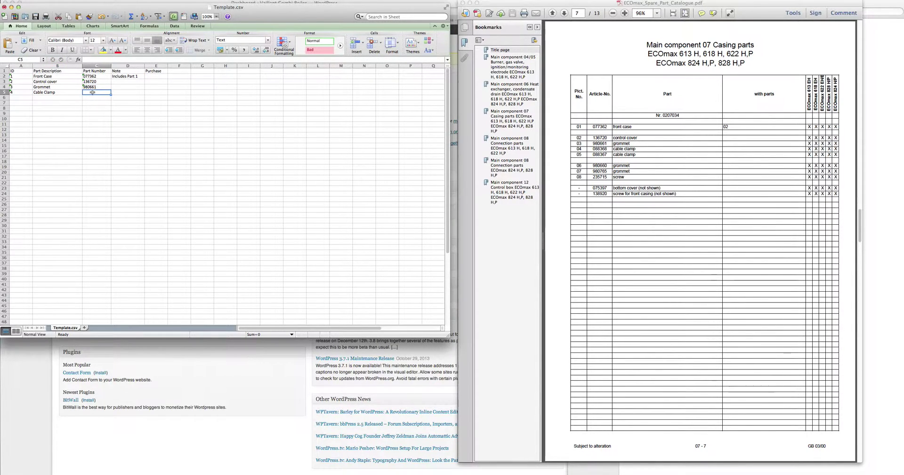
Step: Capitalise the row 3 description as "Control Cover" and enter part number 088368 for the Cable Clamp in row 5
double_click(47, 82)
key(BackSpace)
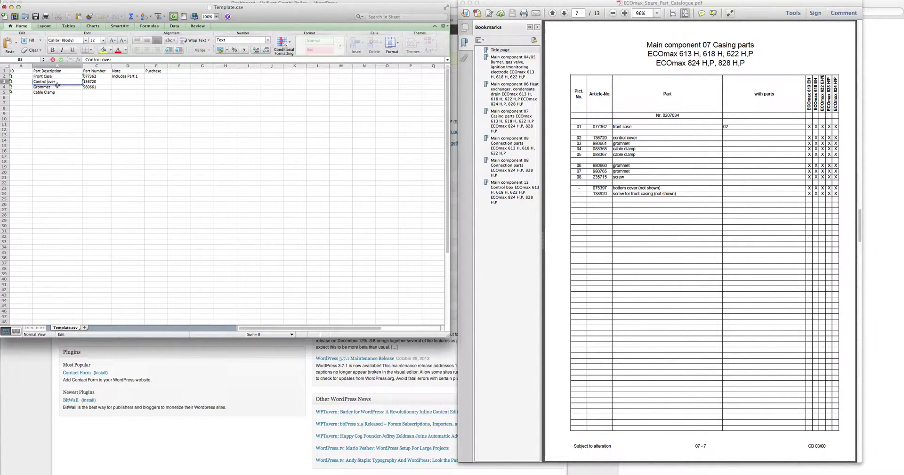
click(88, 94)
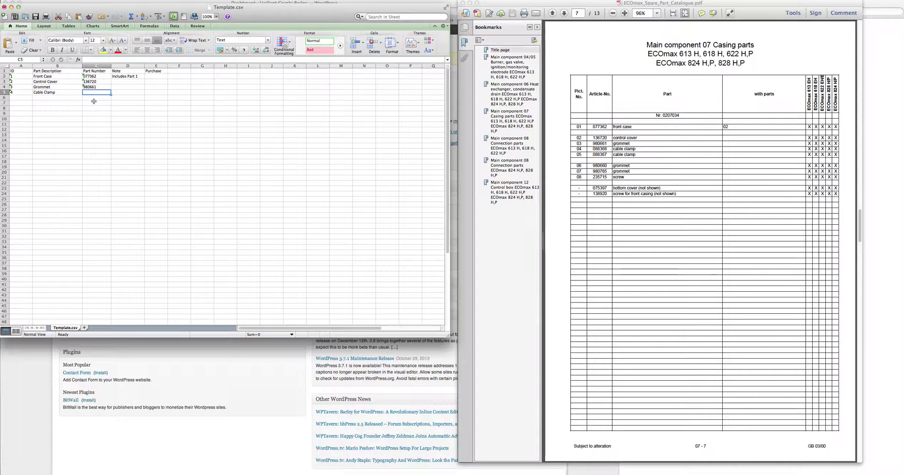
text(088)
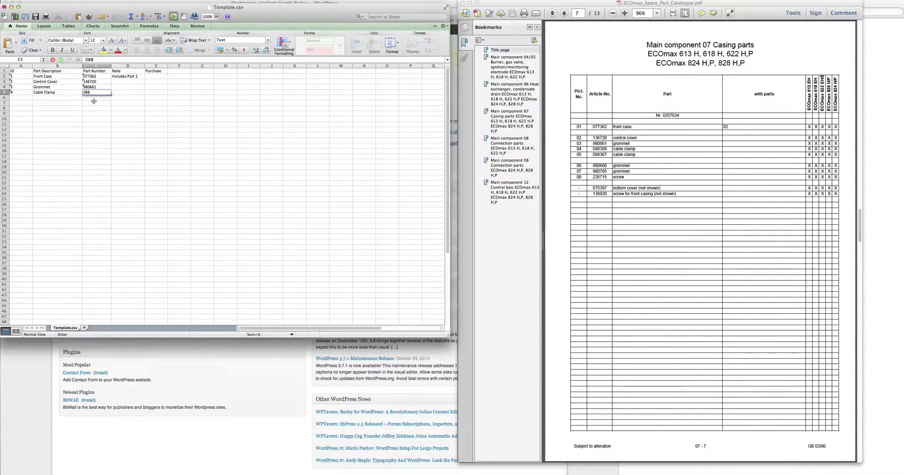
text(368)
Step: Fill row 6 with ID 5, description "Cable Clamp" and part number 088367
click(24, 98)
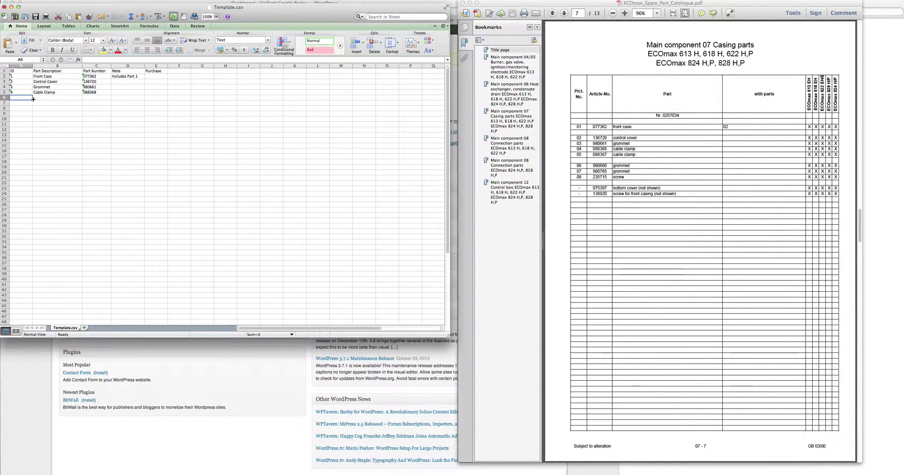
text(5)
key(Tab)
text(C)
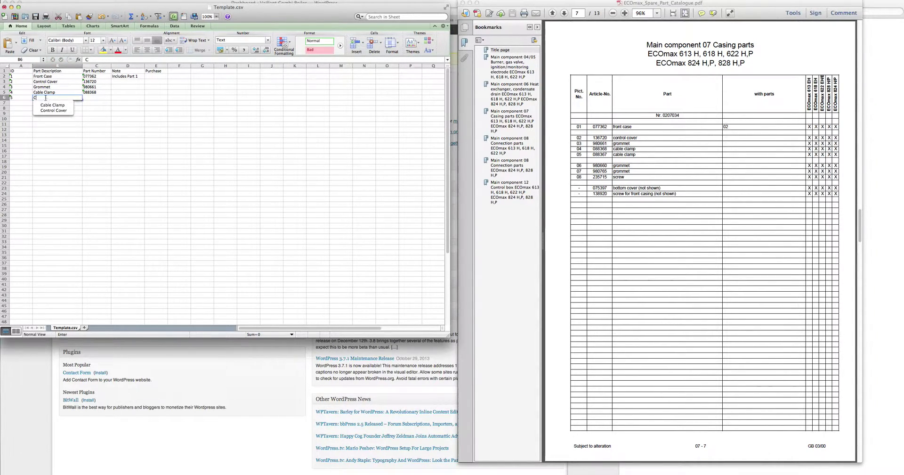
text(able clamp)
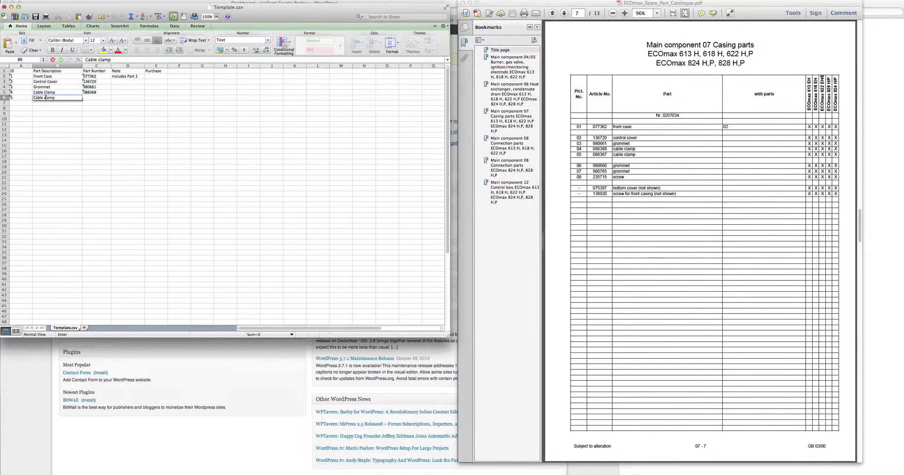
click(45, 98)
key(BackSpace)
click(95, 97)
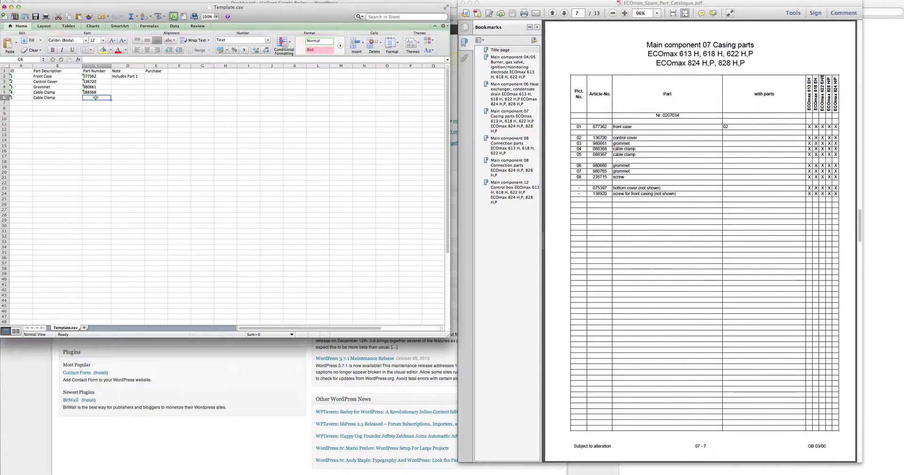
text(0)
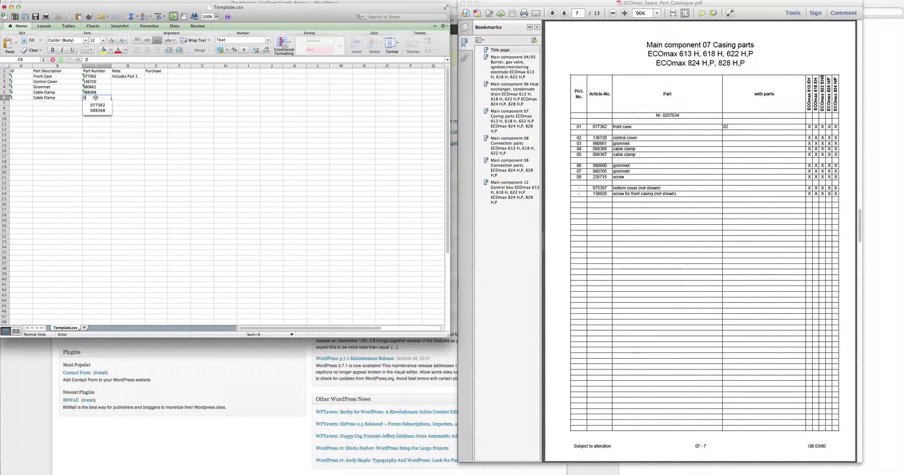
text(88367)
Step: Fill row 7 with ID 6, description "Grommet" and part number 980660
click(30, 103)
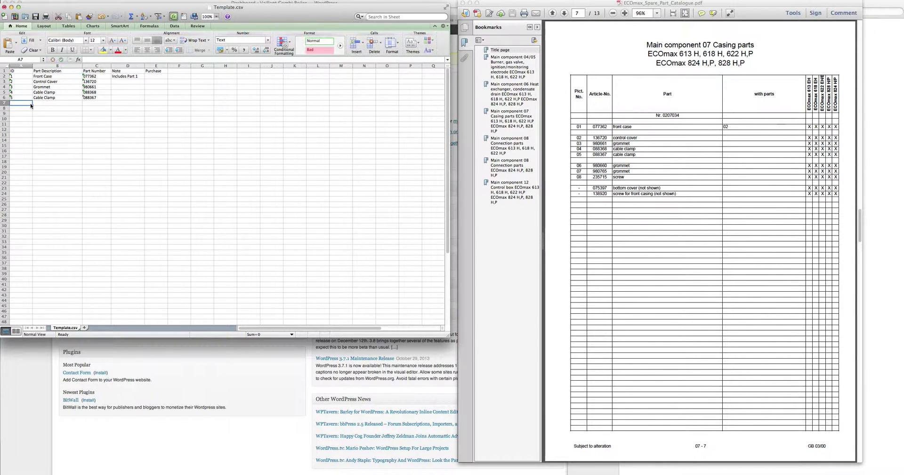
text(6)
click(49, 105)
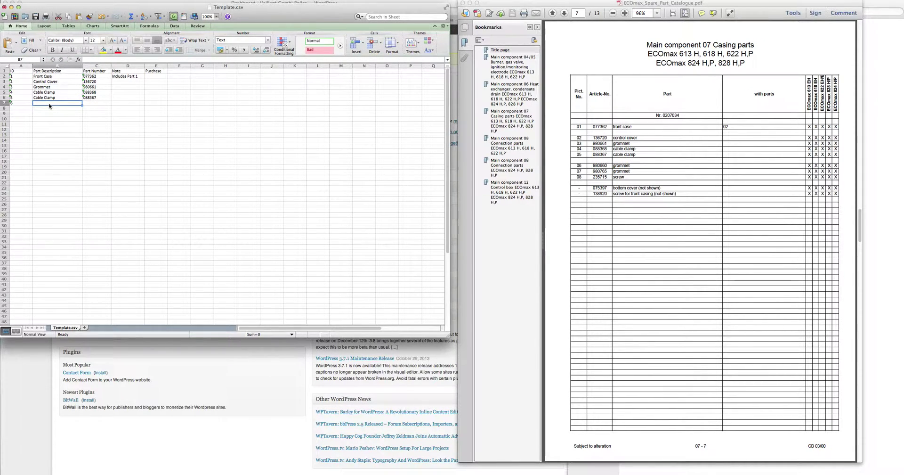
text(Gro)
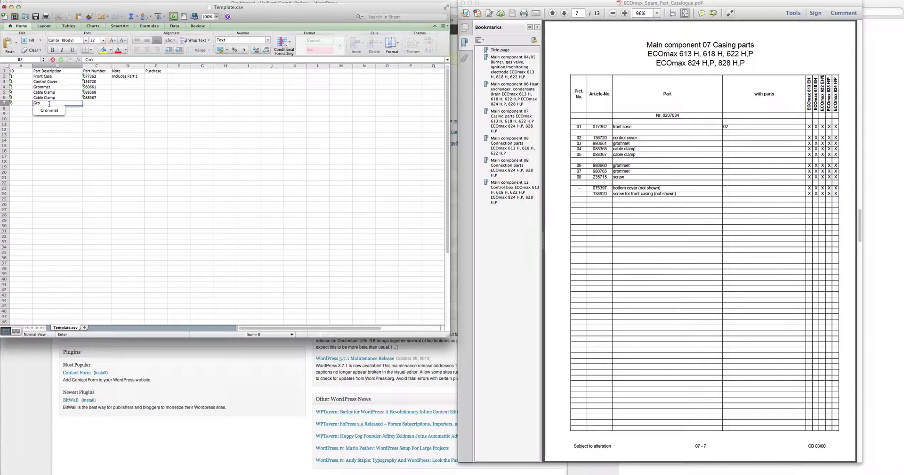
click(49, 110)
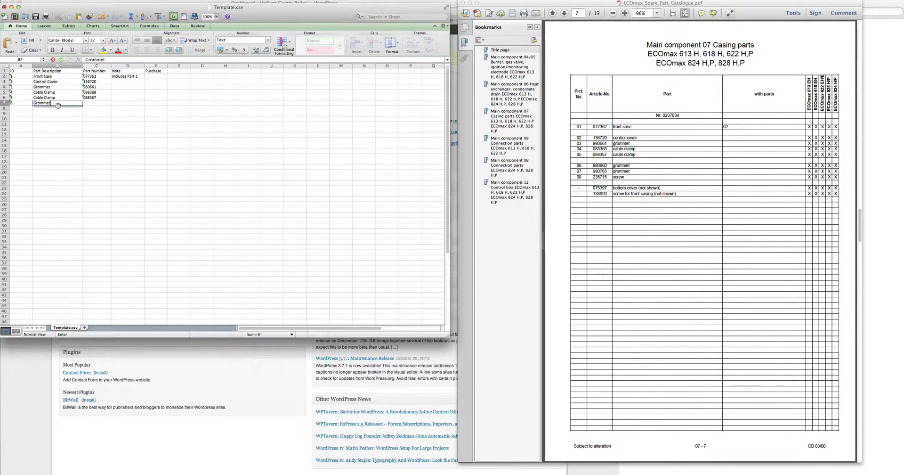
click(95, 103)
text(980)
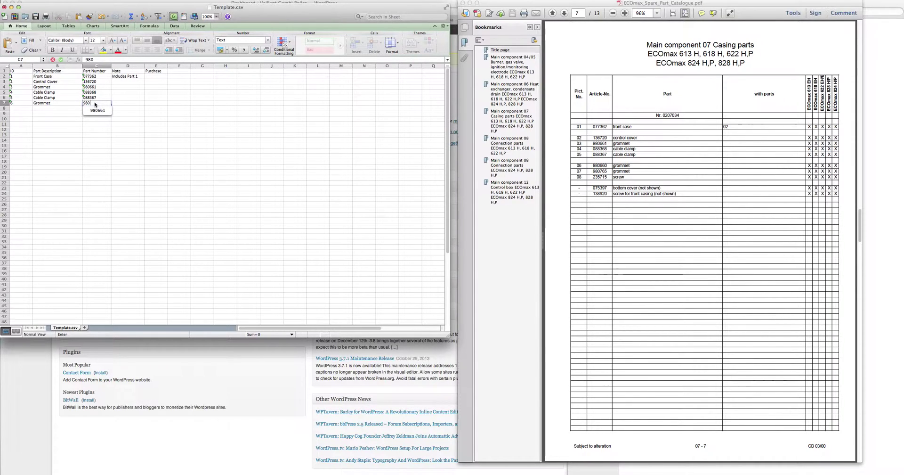
text(660)
Step: Fill row 8 with ID 7, description "Grommet" and part number 980765
click(23, 109)
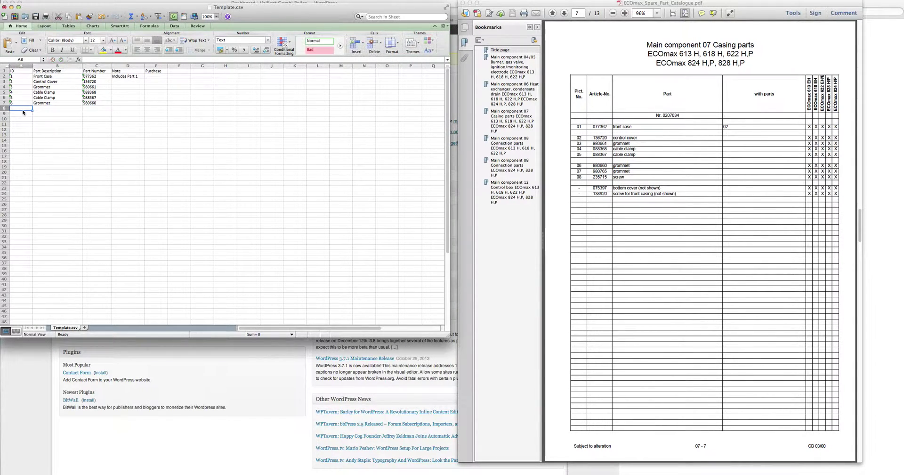
text(7)
click(60, 110)
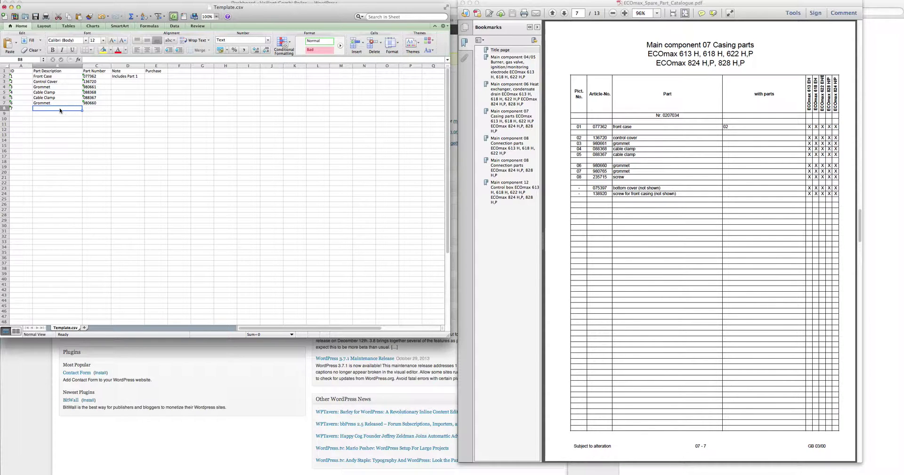
text(Sf)
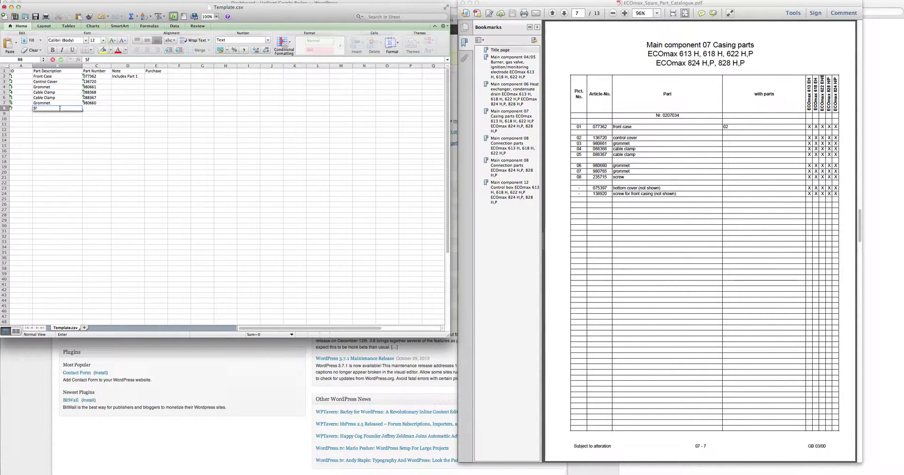
text(crew)
click(92, 109)
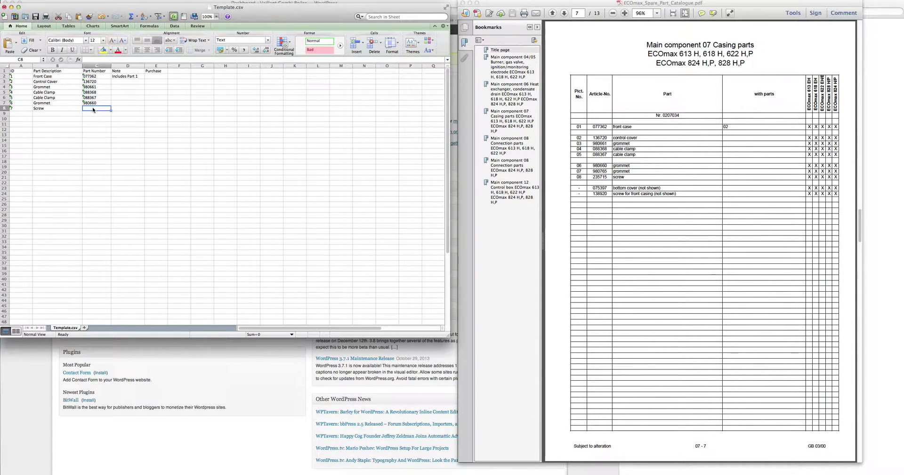
double_click(57, 109)
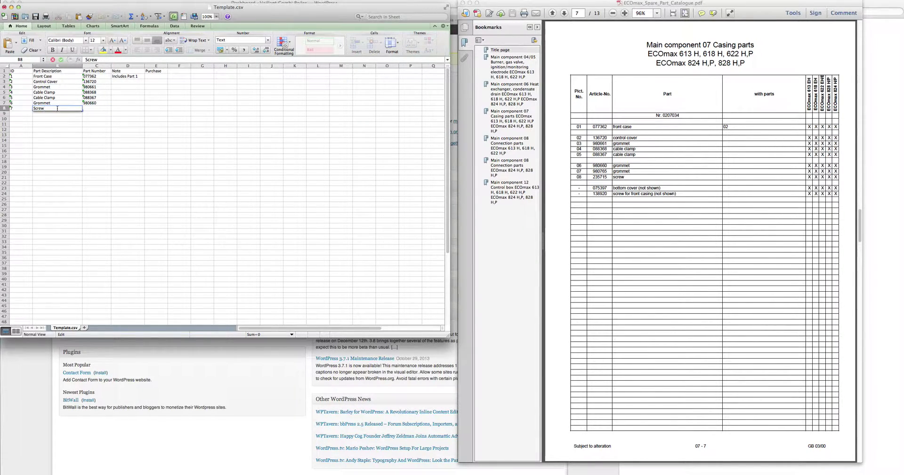
text(Grommet)
click(98, 110)
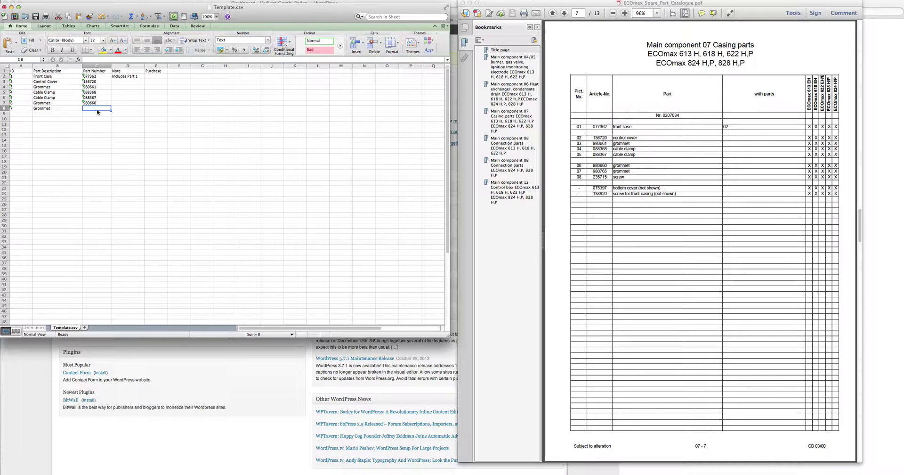
text(980)
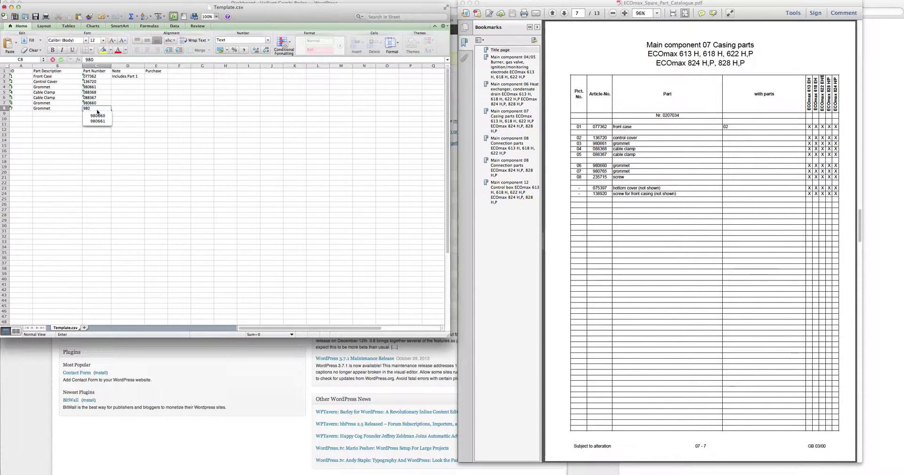
text(765)
Step: Fill row 9 with ID 8, description "Screw" and part number 235715
click(25, 112)
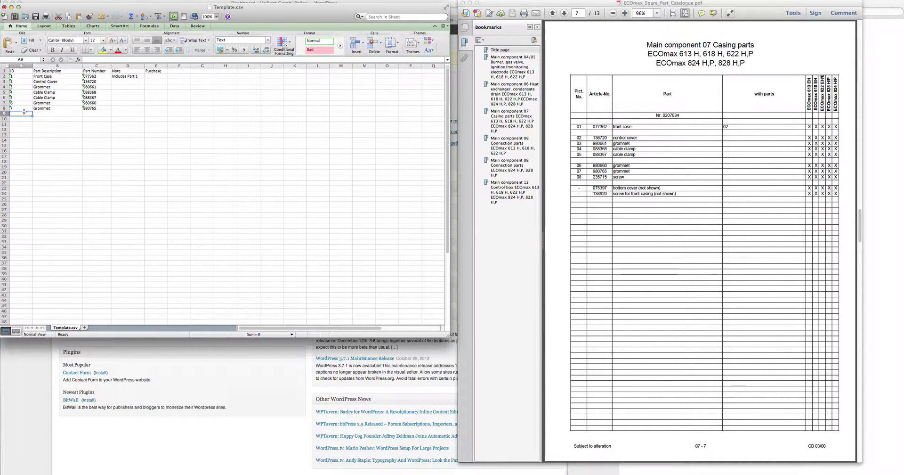
text(8)
click(51, 113)
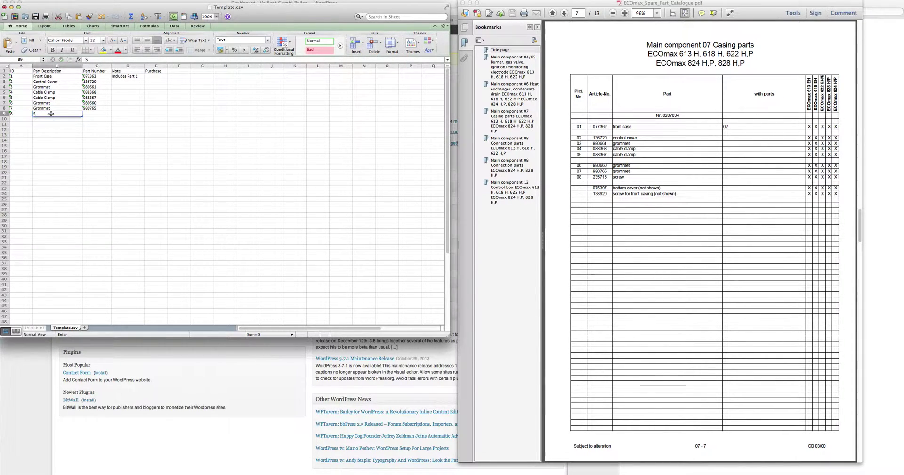
text(Screw)
click(94, 116)
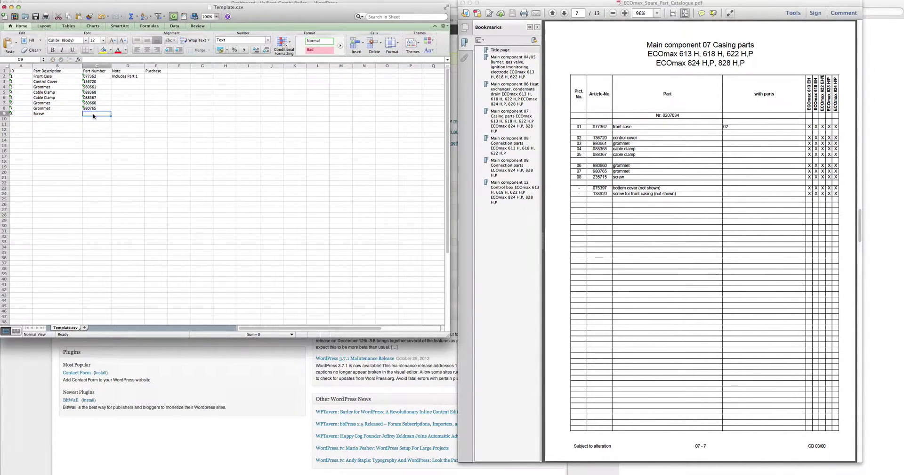
text(235)
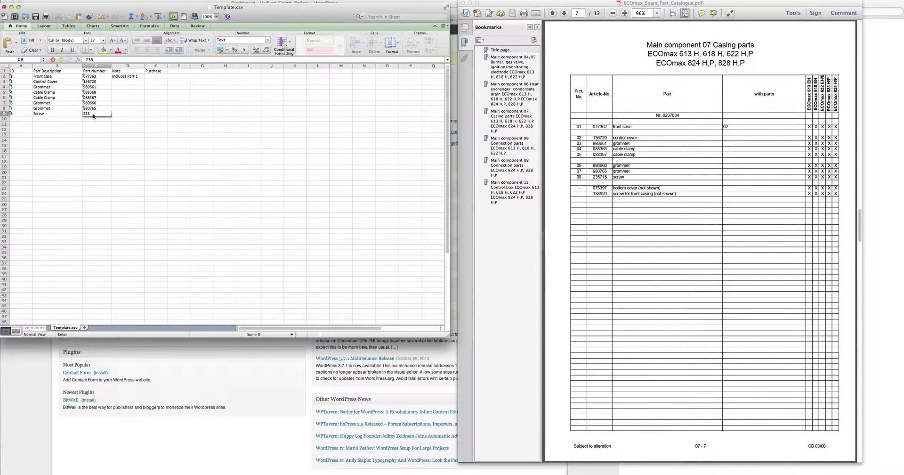
text(715)
click(80, 134)
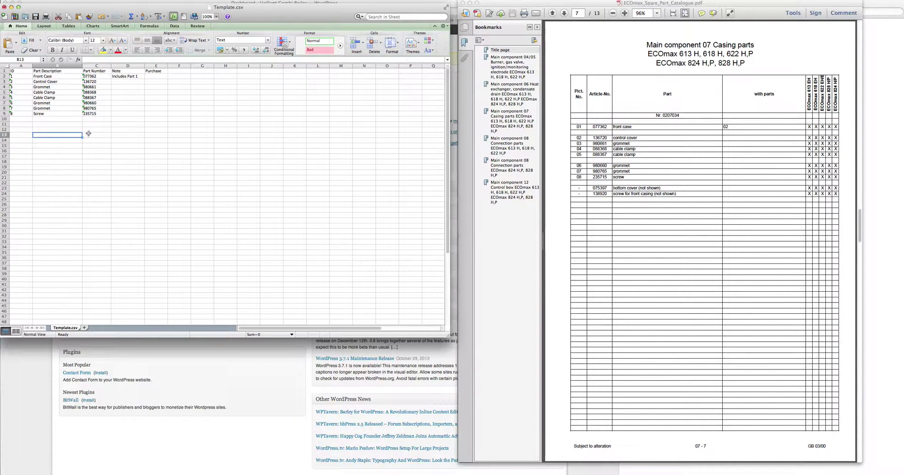
Step: Enter IDs 9 and 10 in rows 10 and 11 for the two casing parts without picture numbers
click(18, 119)
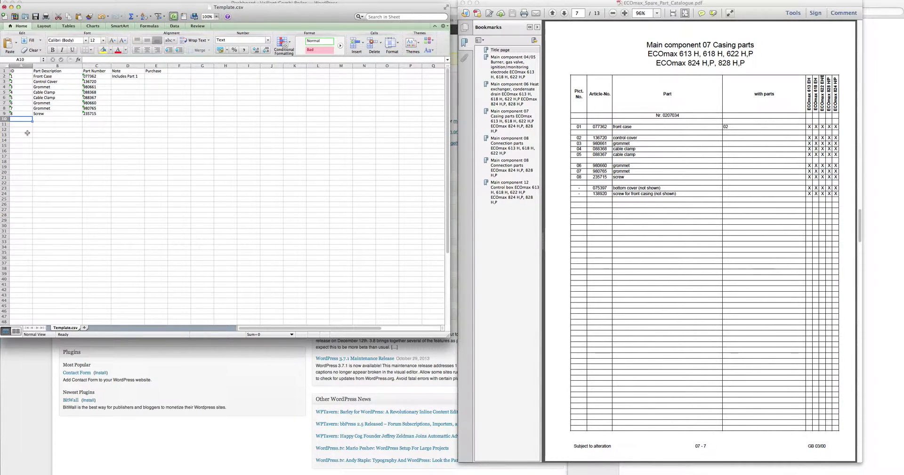
text(9)
key(Return)
text(10)
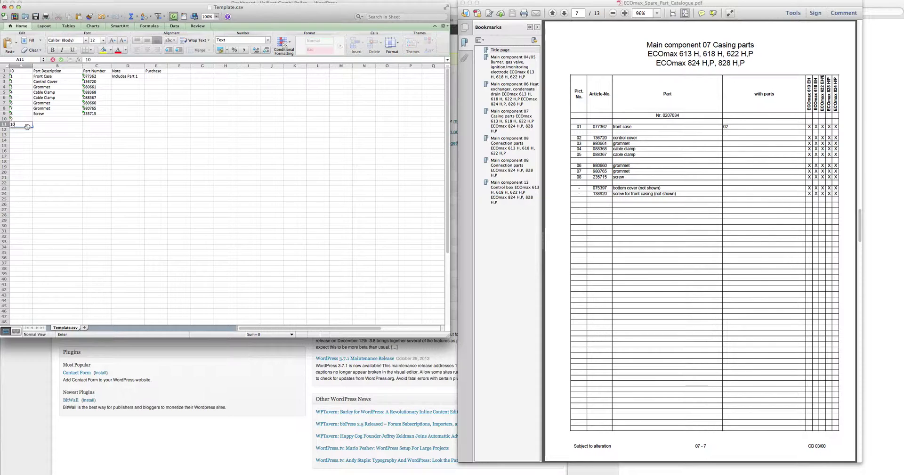
Step: Fill row 10 with the description "Bottom Cover (Not Shown)" and part number 075397
click(51, 120)
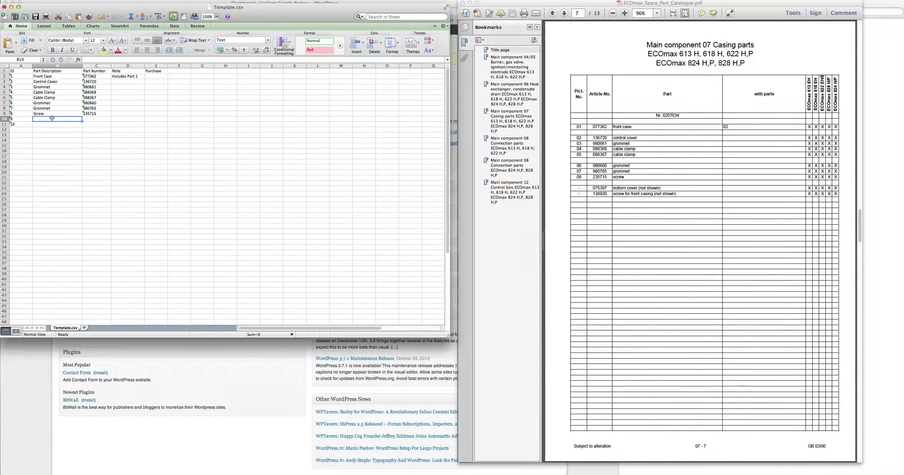
text(Bottom C)
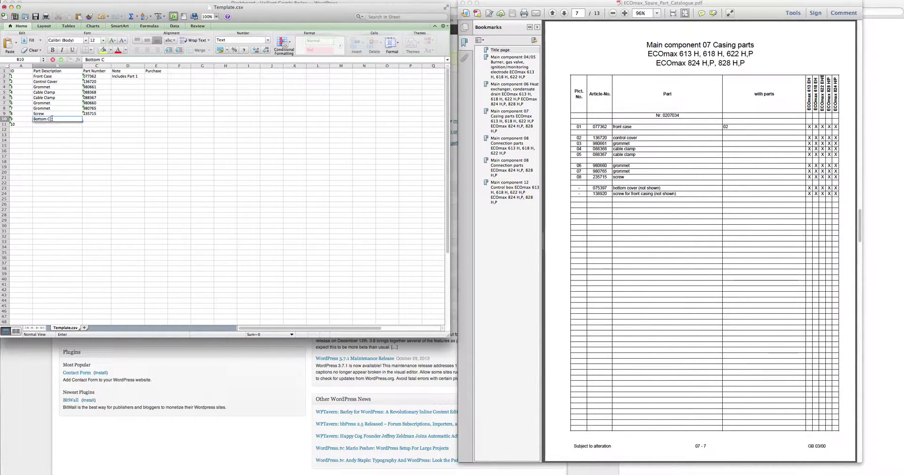
text(over)
click(95, 118)
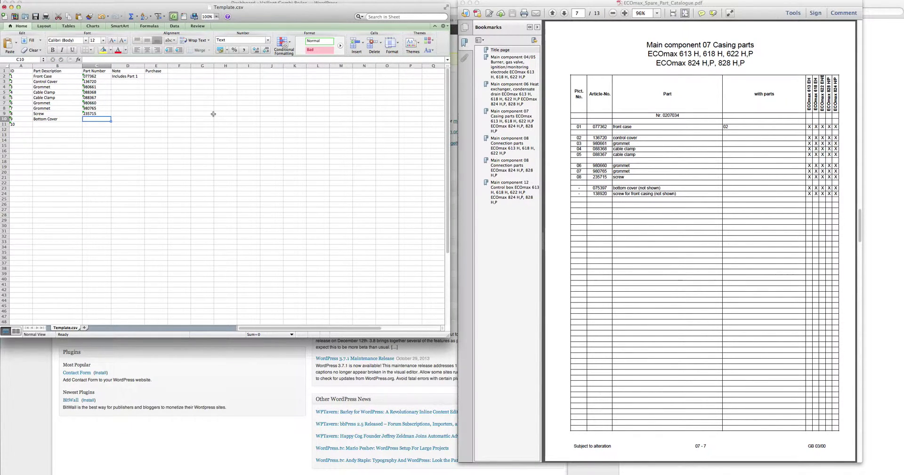
double_click(71, 119)
text((not Shown))
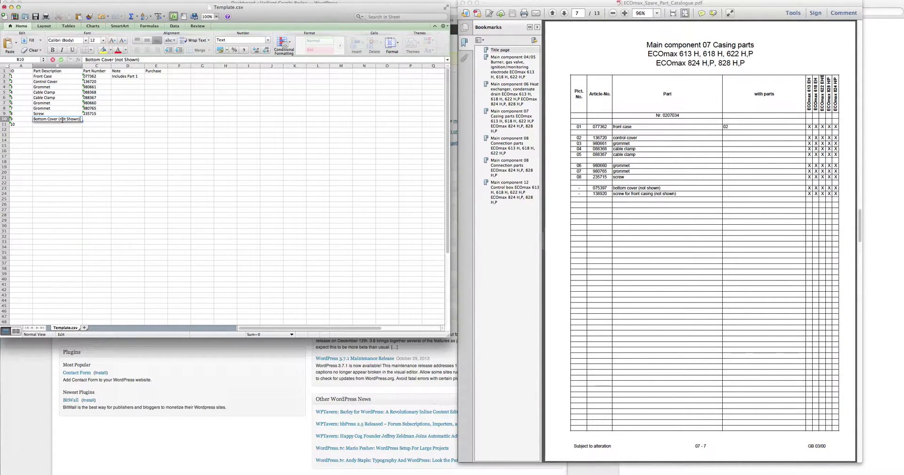
click(109, 119)
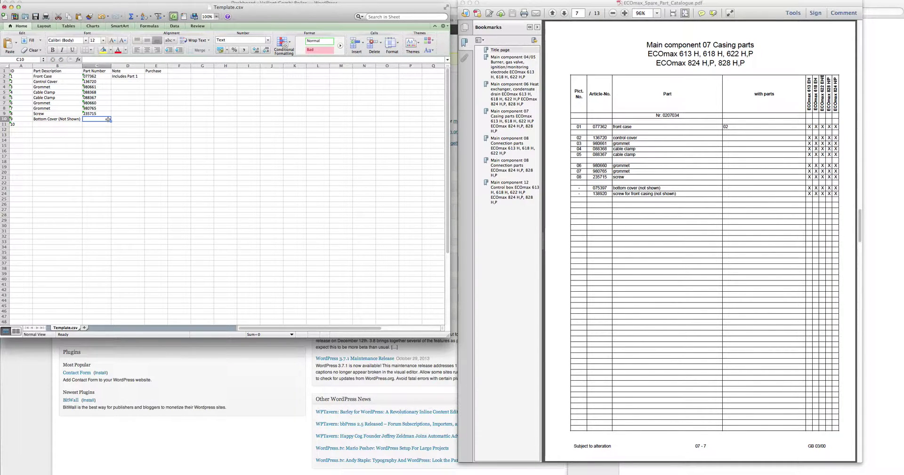
text(075)
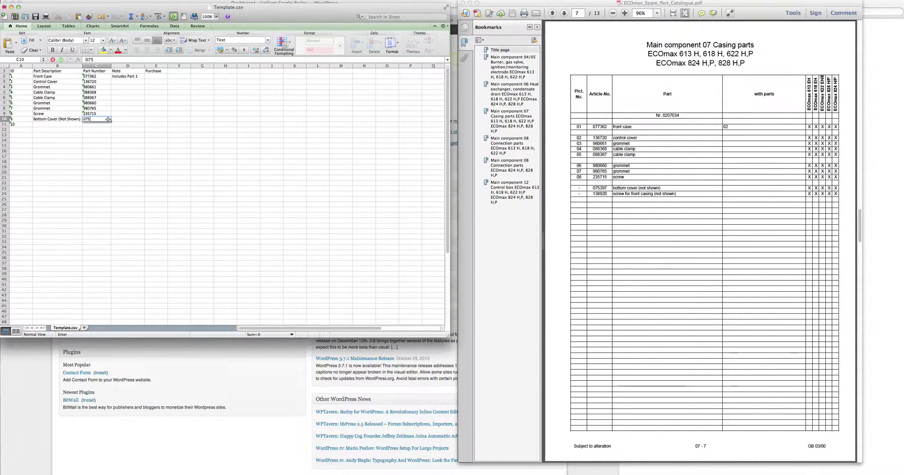
text(397)
Step: Fill row 11 with "Screw For Front Casing (Not Shown)" and part number 138920, widening the Part Description column to fit
click(61, 124)
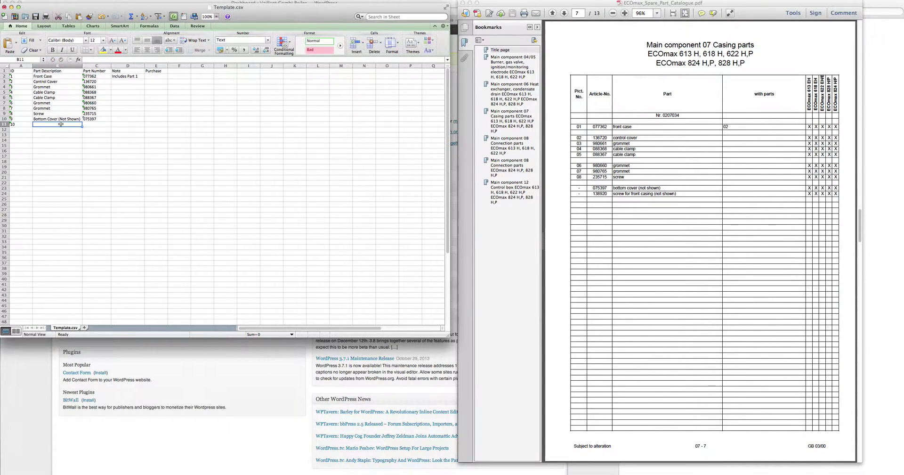
text(S)
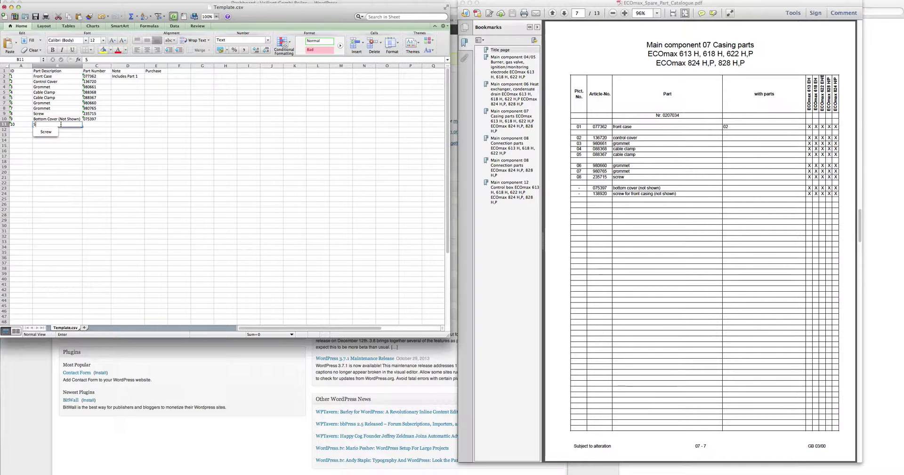
text(crew For Front Casing (Not Shown)
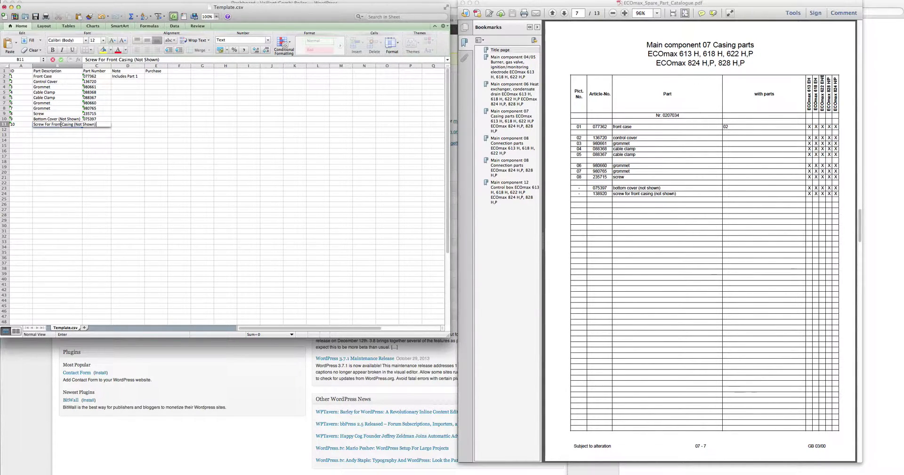
click(69, 140)
drag(82, 66, 102, 67)
click(108, 125)
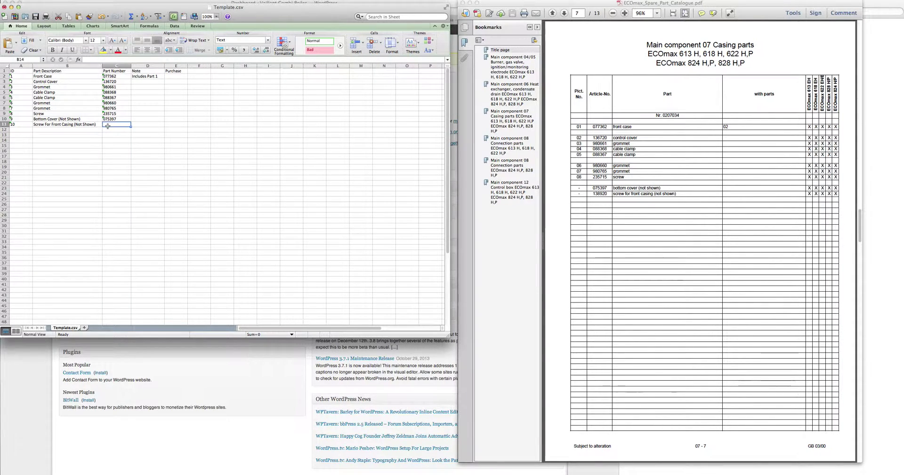
text(138)
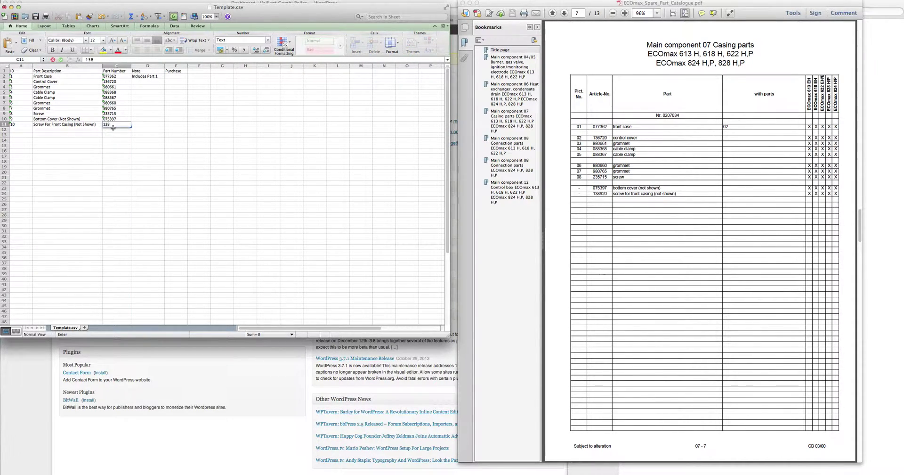
text(920)
click(115, 158)
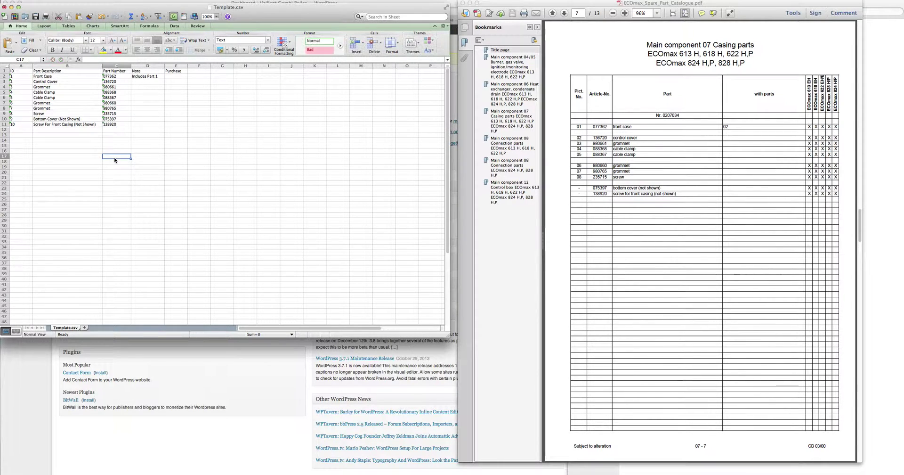
click(73, 140)
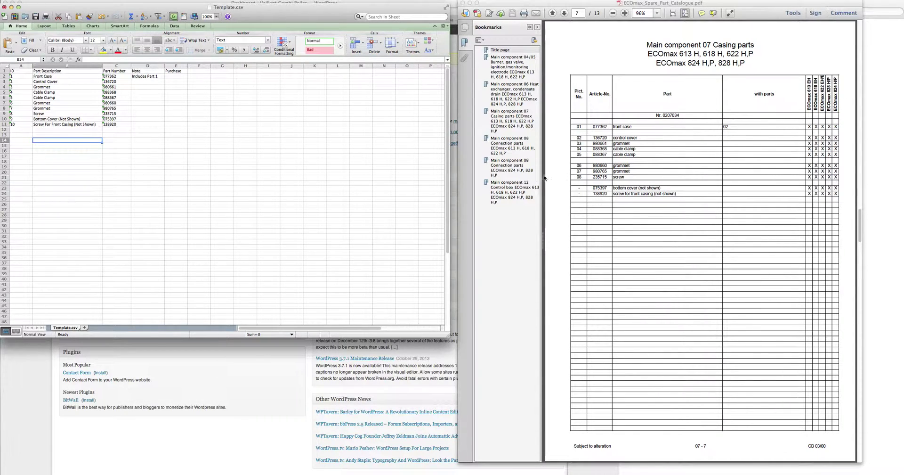
key(Down)
key(Down)
key(Down)
key(Down)
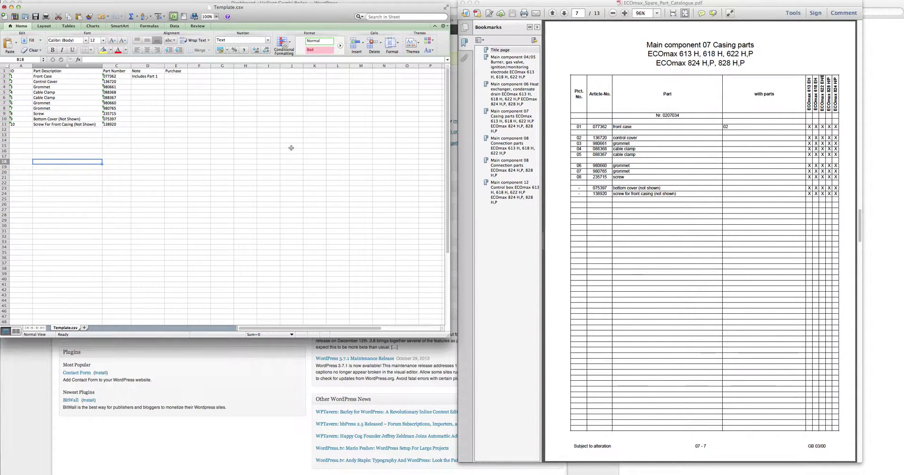
Step: Save a copy of the sheet as "Ecomax 613 Casing Parts" in CSV format in the Ecomax folder, accepting the format limitations
click(36, 17)
click(84, 131)
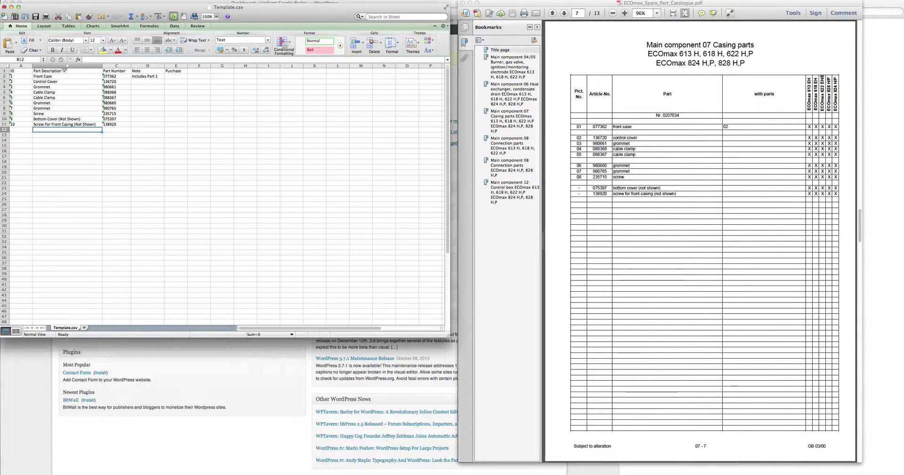
click(41, 0)
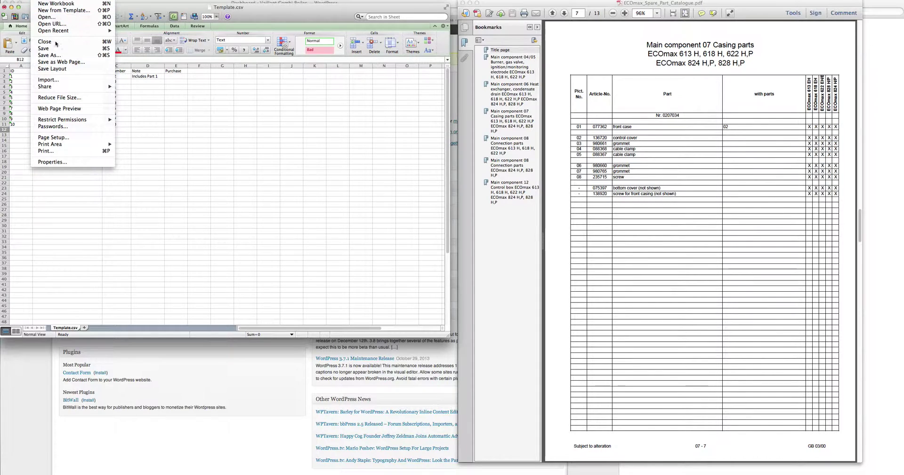
click(67, 60)
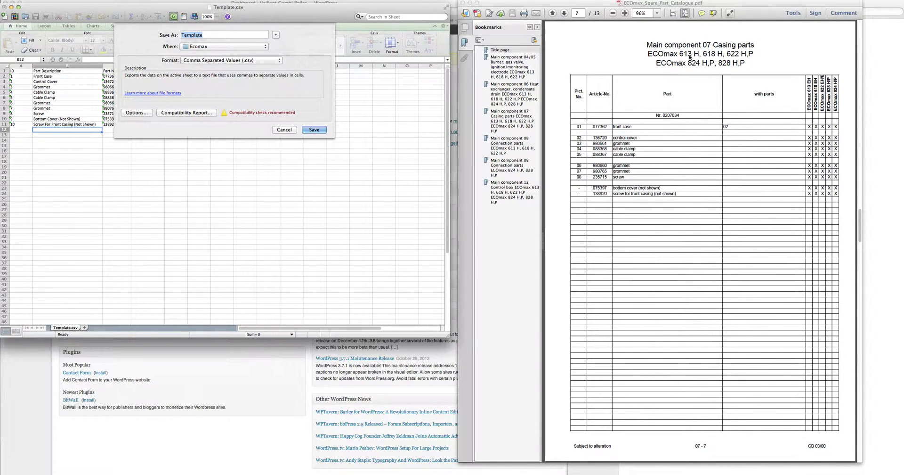
text(Ecomax 613 Casing Parts)
click(313, 130)
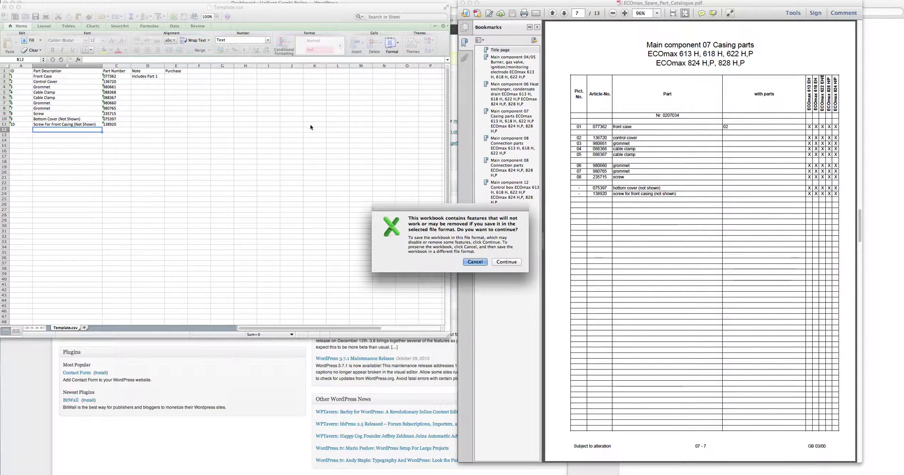
click(507, 262)
Step: Close the casing parts workbook with its changes saved and close the spare part catalogue PDF
click(4, 8)
click(283, 55)
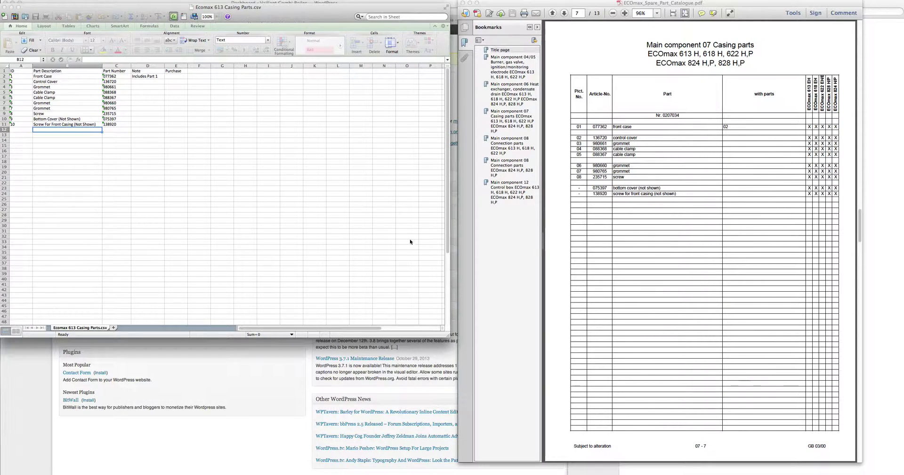
click(507, 262)
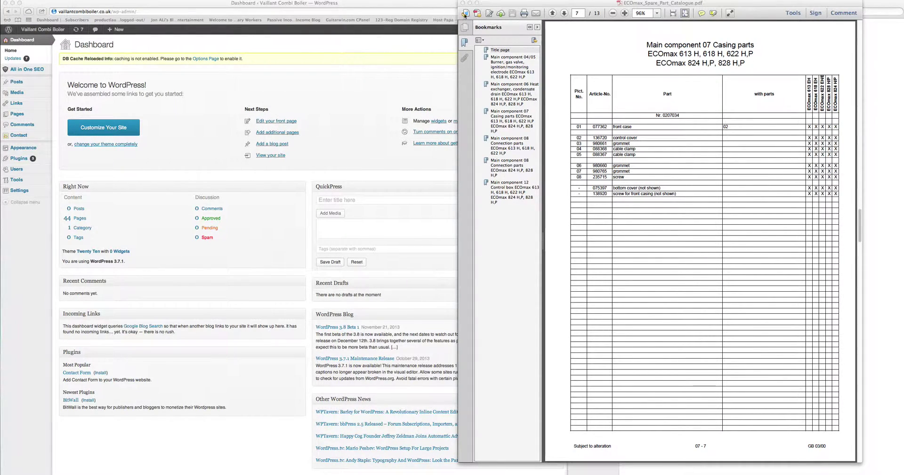
click(463, 4)
Step: Reopen ECOmax_Spare_Part_Catalogue.pdf, review the casing parts list and its exploded diagram on pages 6 and 7, and close it
double_click(785, 230)
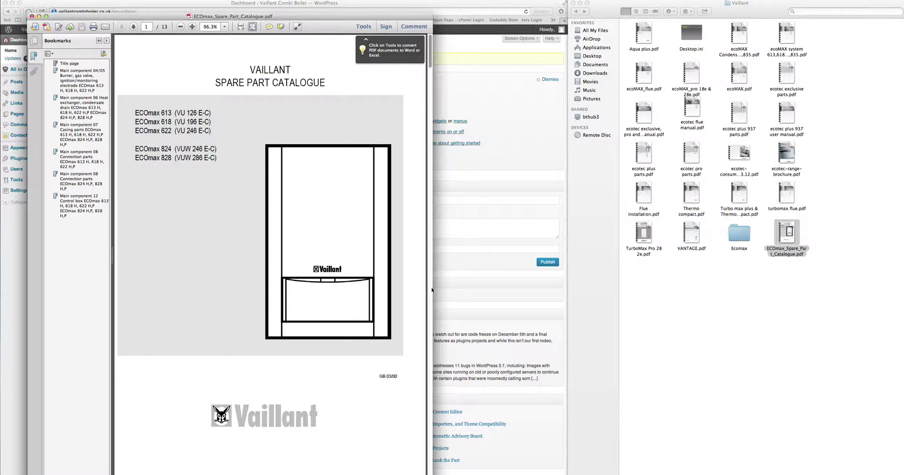
scroll(433, 290, down, 8)
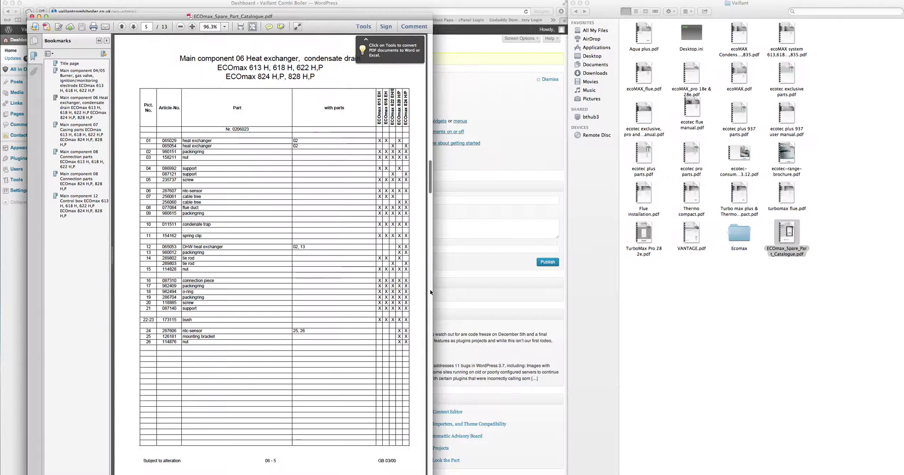
scroll(430, 291, down, 2)
scroll(430, 294, down, 2)
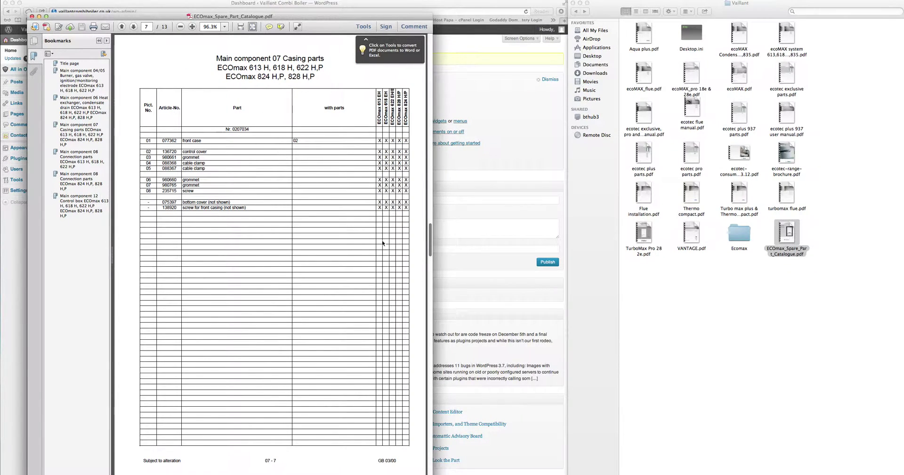
scroll(416, 204, up, 2)
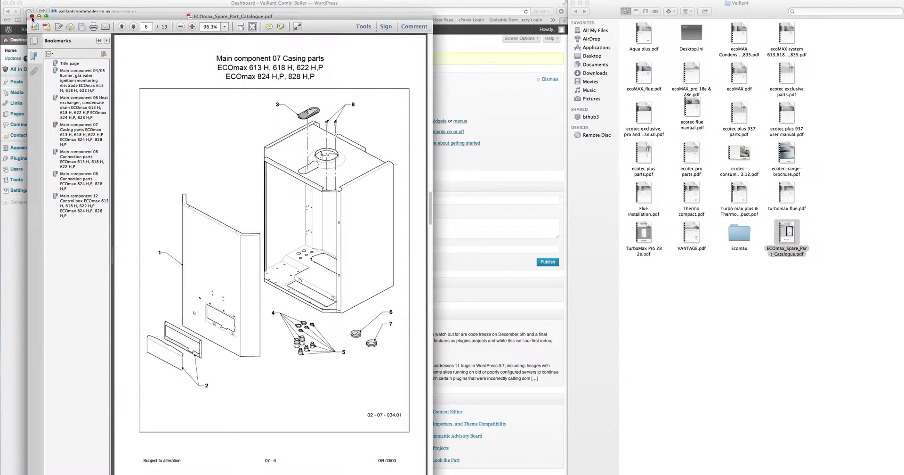
click(32, 17)
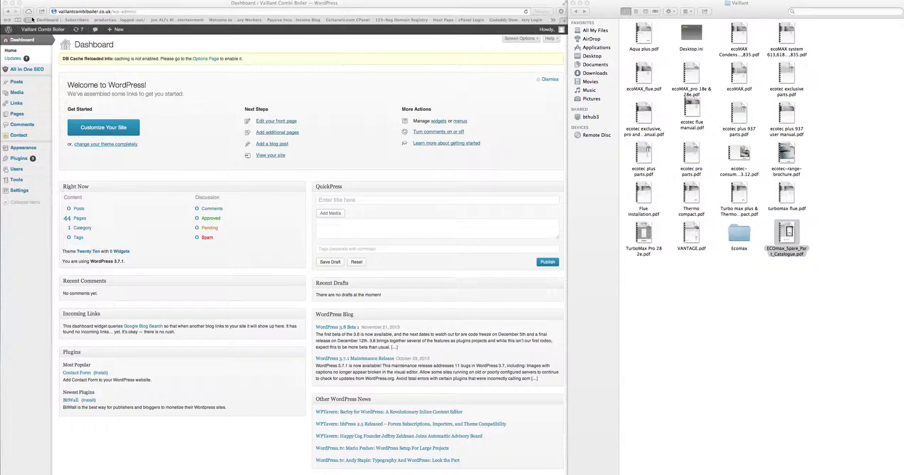
Step: Switch to the WordPress dashboard and open the WP-Table Reloaded list of tables
click(37, 219)
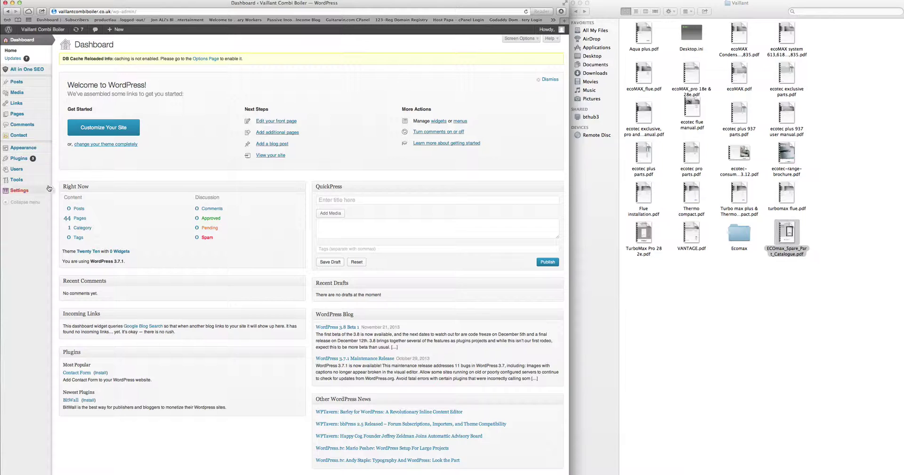
mouse_move(18, 182)
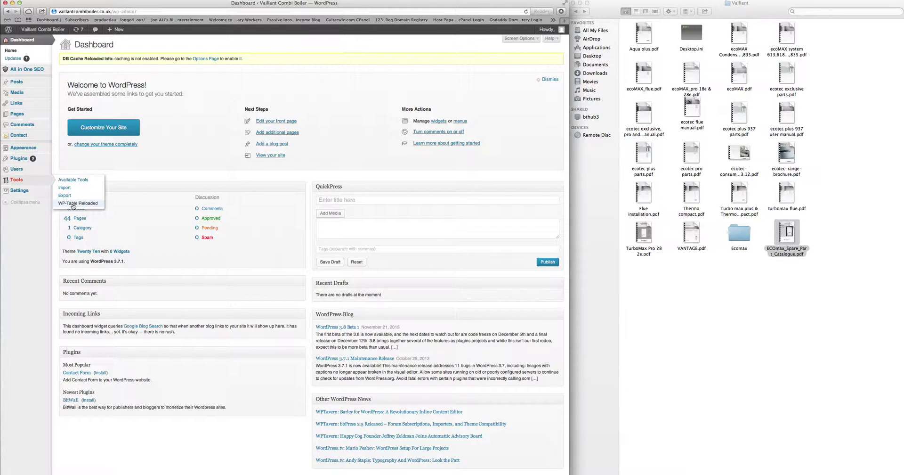
click(78, 203)
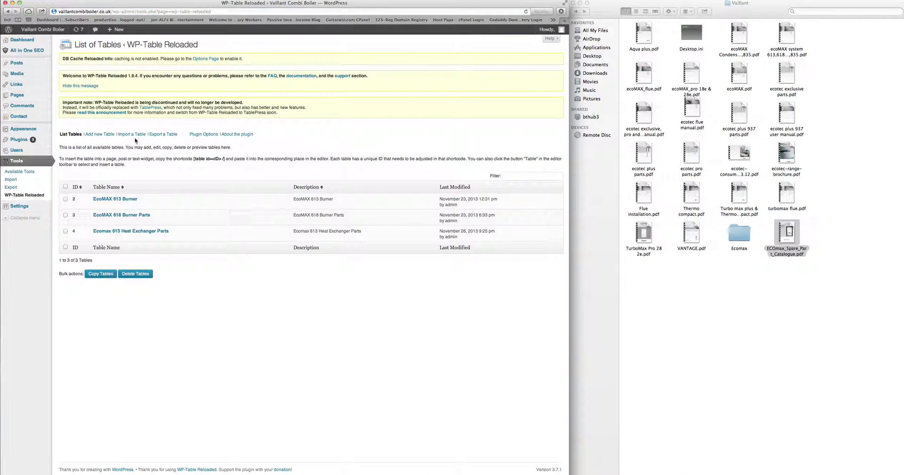
Step: Import the "Ecomax 613 Casing Parts" CSV file from the Ecomax folder as a new table
click(135, 135)
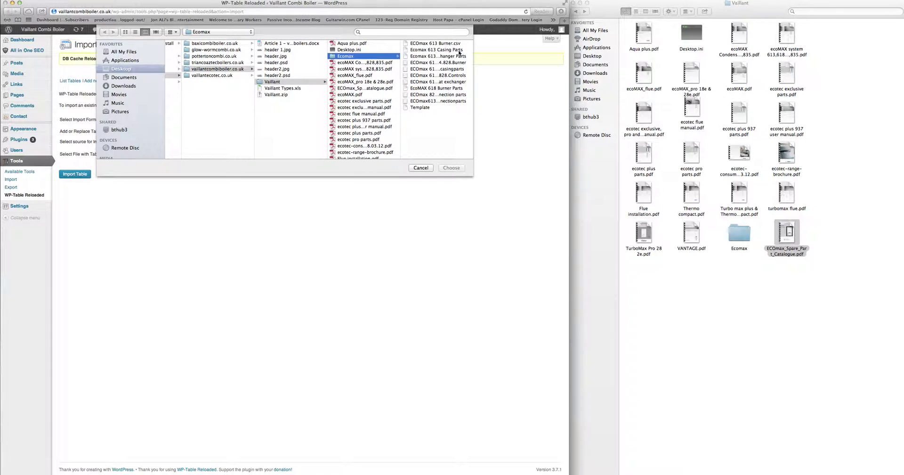
click(456, 52)
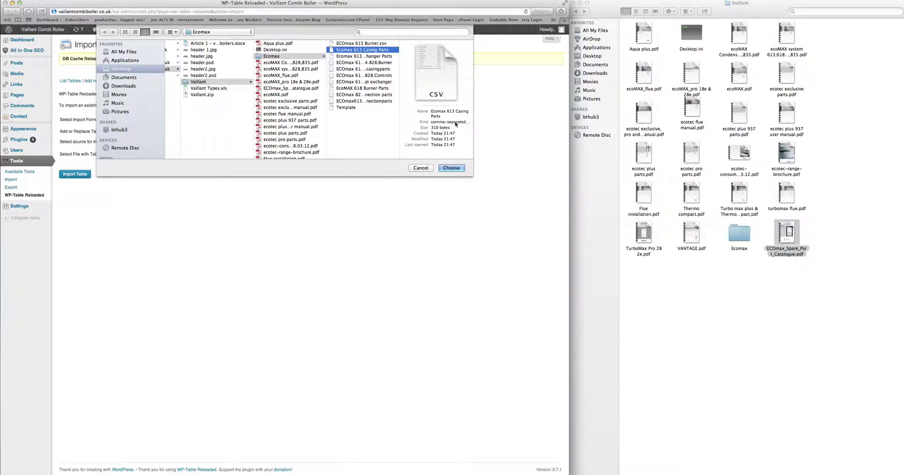
click(451, 168)
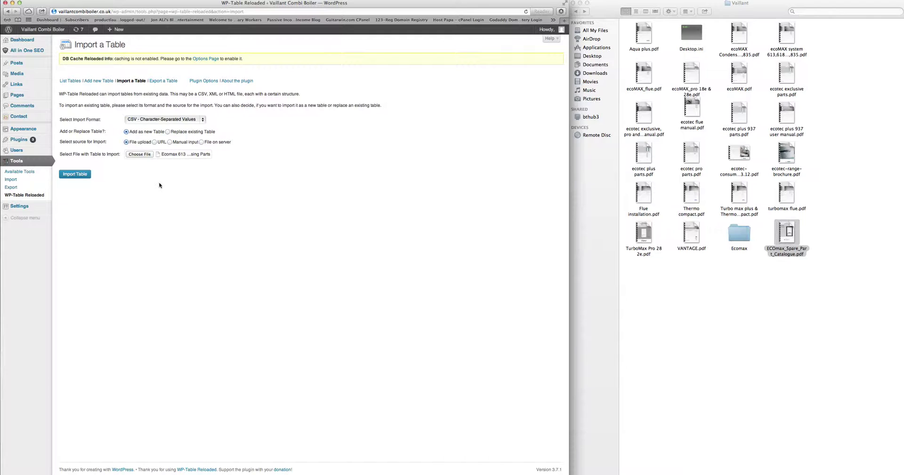
click(78, 176)
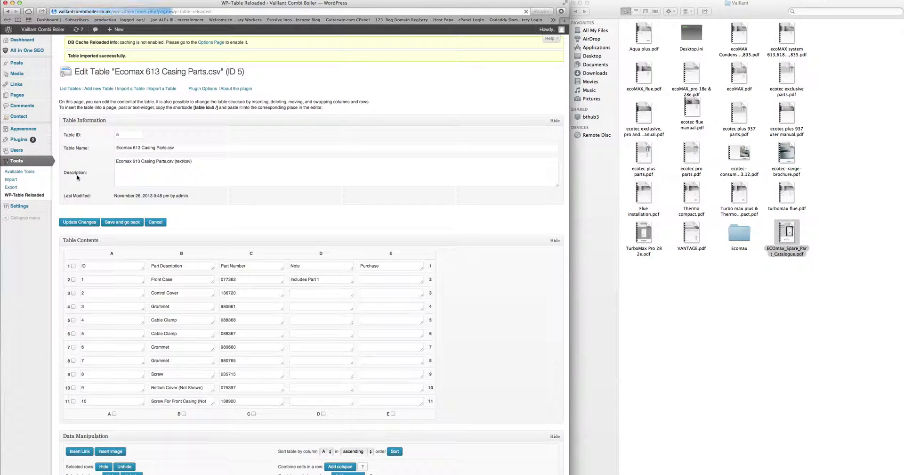
Step: Disable sorting, pagination, length change, filtering/search and the info bar in the casing parts table's DataTables JavaScript features
scroll(215, 320, down, 4)
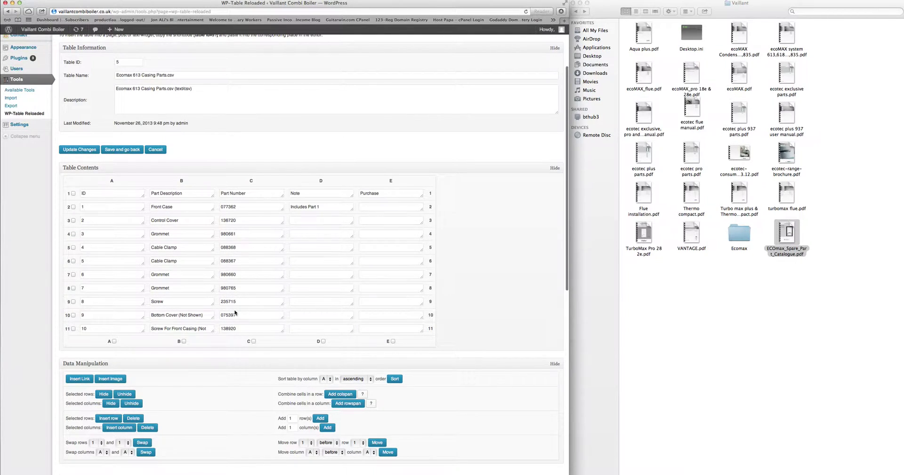
scroll(235, 313, down, 5)
scroll(235, 313, up, 4)
scroll(235, 313, down, 15)
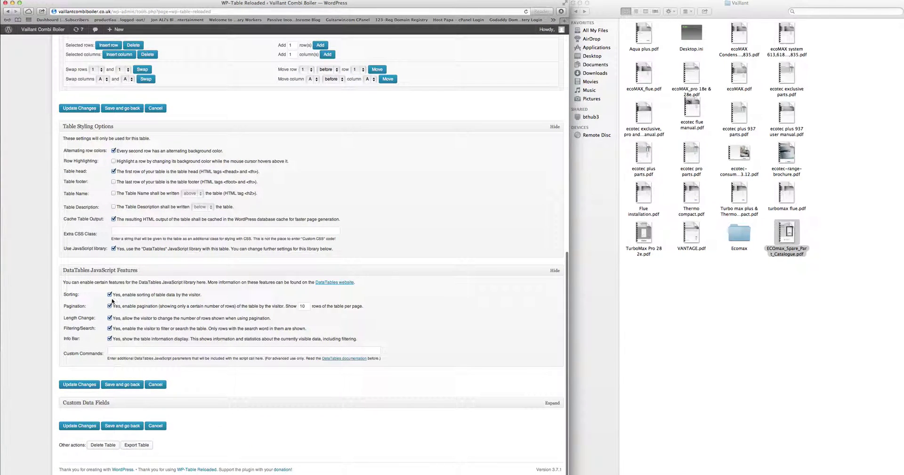
click(110, 338)
click(110, 328)
click(110, 318)
click(109, 307)
click(110, 294)
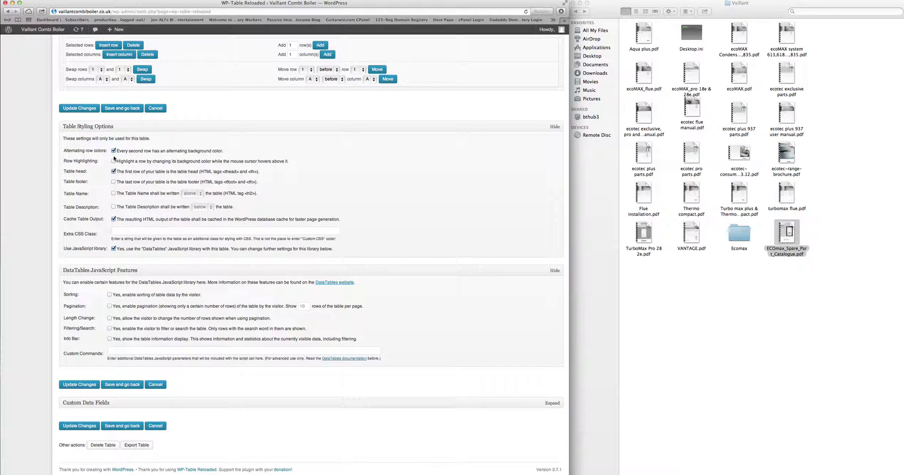
Step: Remove the ".csv" and "(text/csv)" suffixes so the table's name and description both read "Ecomax 613 Casing Parts", and save the changes
scroll(200, 153, up, 15)
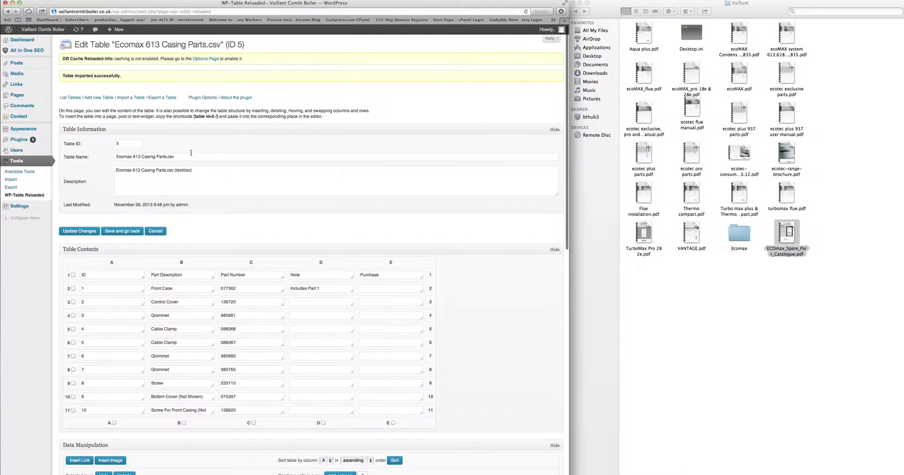
click(179, 158)
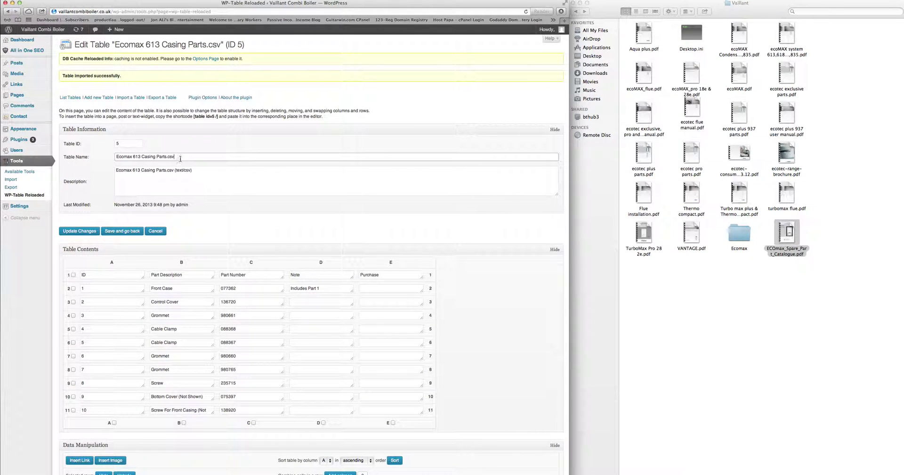
click(200, 169)
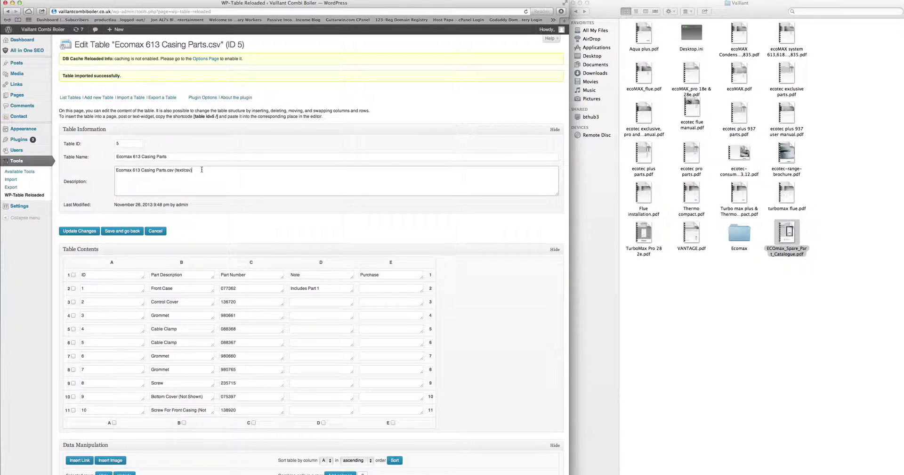
key(BackSpace)
key(BackSpace)
key(BackSpace)
key(BackSpace)
key(BackSpace)
key(BackSpace)
key(BackSpace)
key(BackSpace)
key(BackSpace)
key(BackSpace)
click(89, 230)
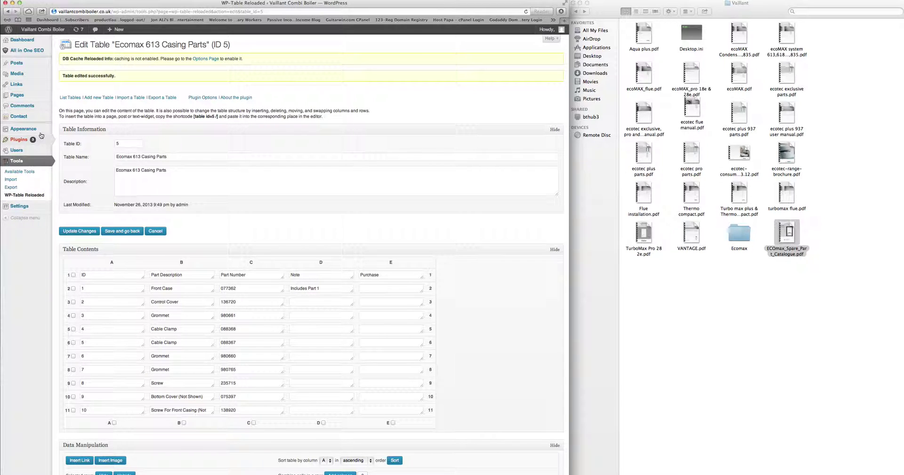
Step: Open the EcoMAX 613 page for editing and add the H3 heading "EcoMAX 613 Casing Parts" below the heat exchanger table shortcode
click(22, 99)
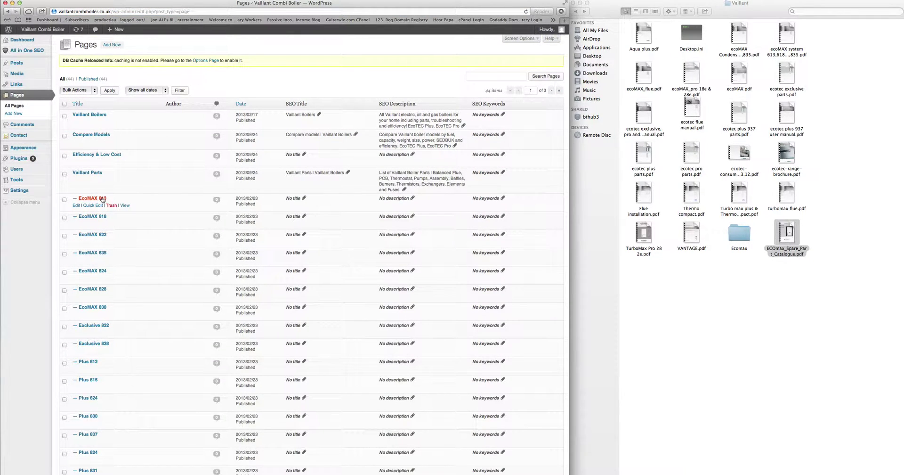
click(76, 207)
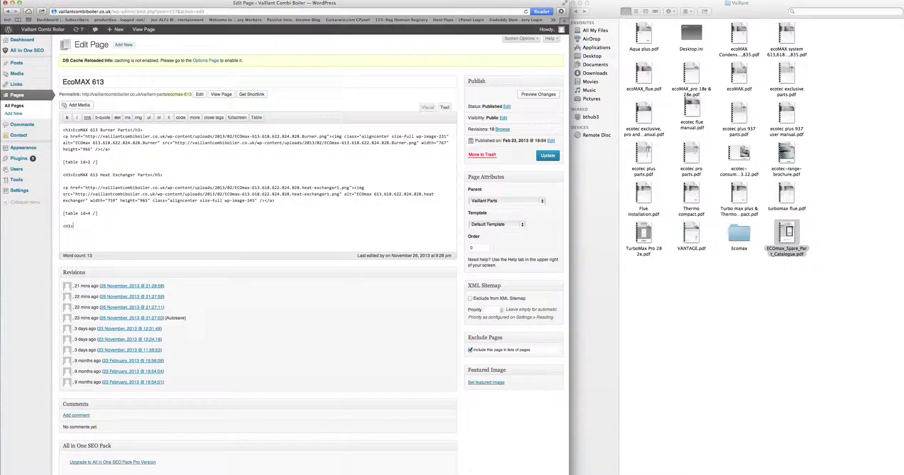
text(MAX 613 Casing Parts</H3>)
click(73, 236)
Step: Upload the ECOmax casing parts diagram from the Ecomax folder, insert it below the Casing Parts heading, and update the page
click(79, 105)
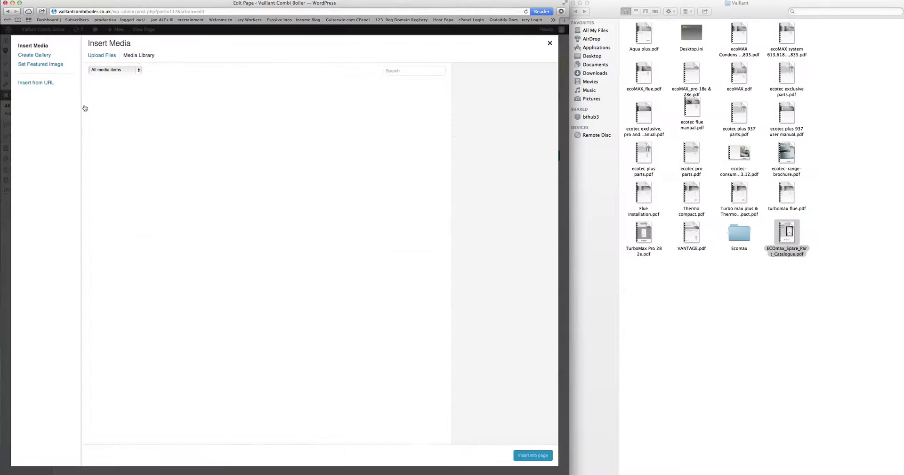
click(106, 55)
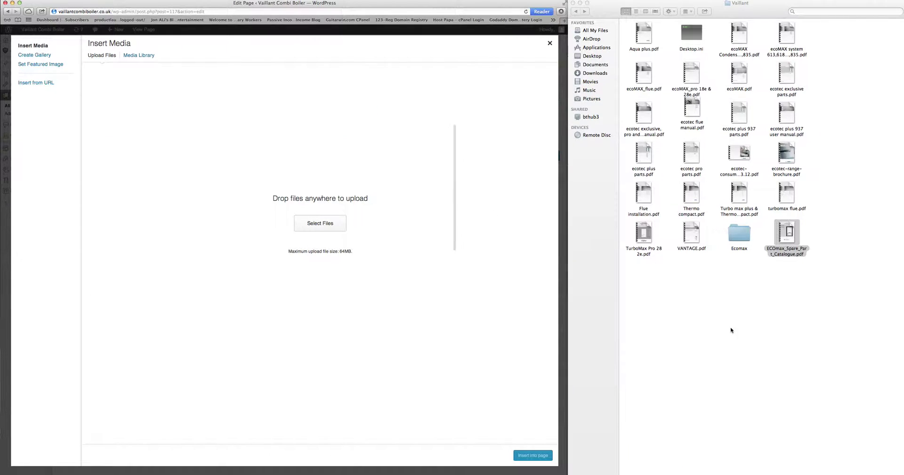
click(698, 365)
double_click(739, 234)
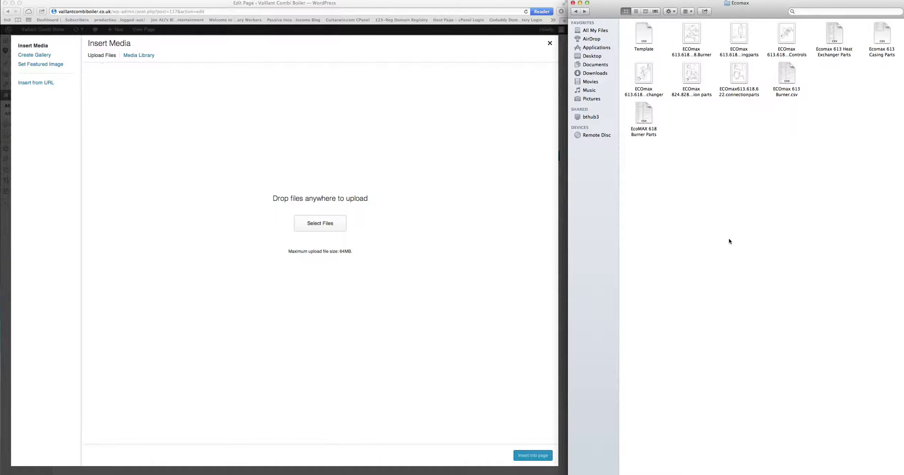
click(742, 41)
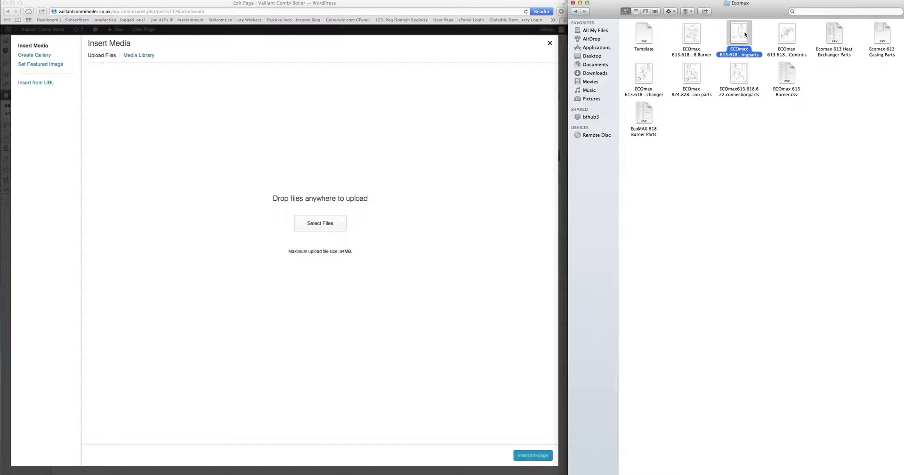
drag(740, 42, 303, 164)
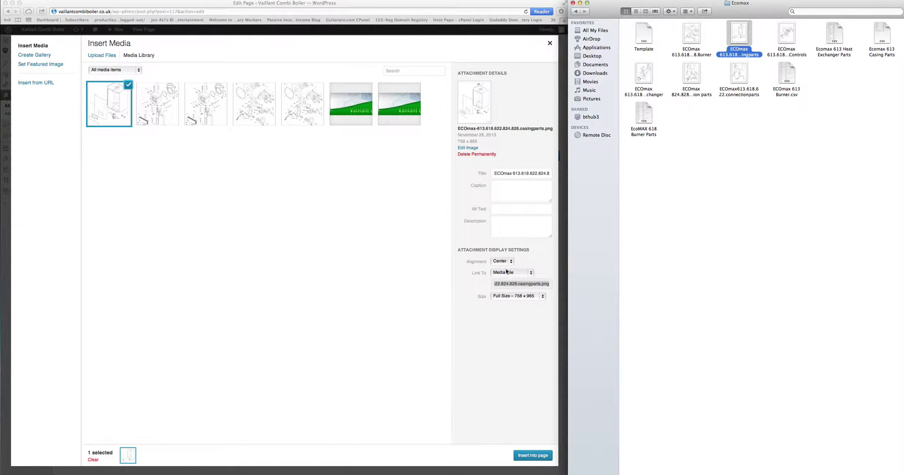
click(534, 455)
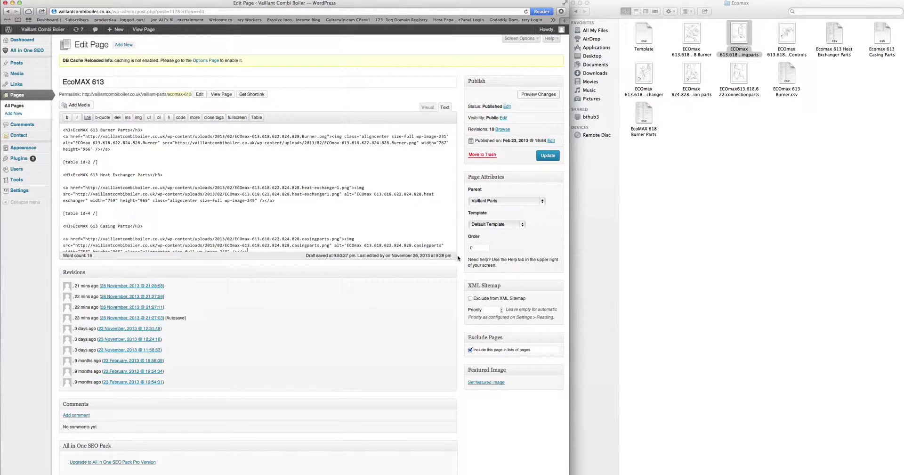
scroll(356, 223, down, 2)
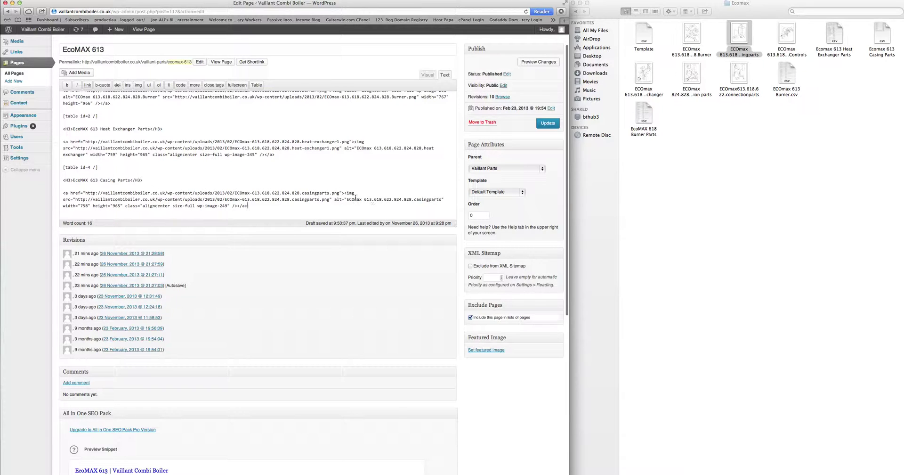
key(Return)
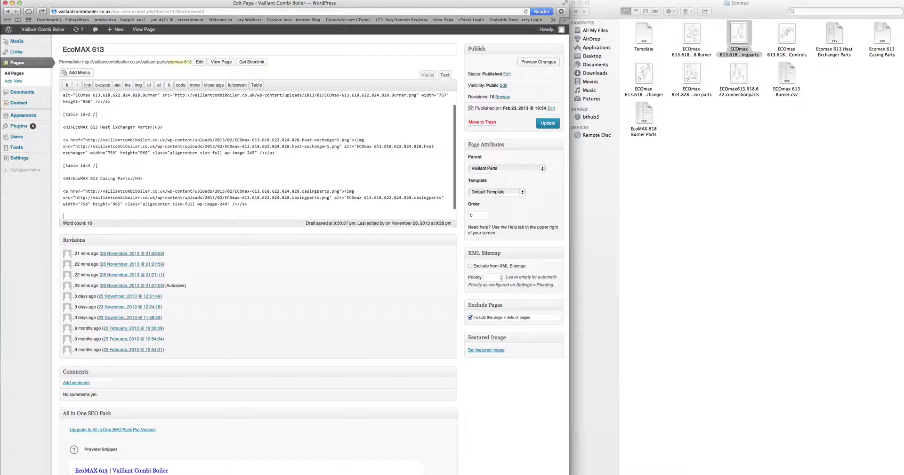
click(548, 124)
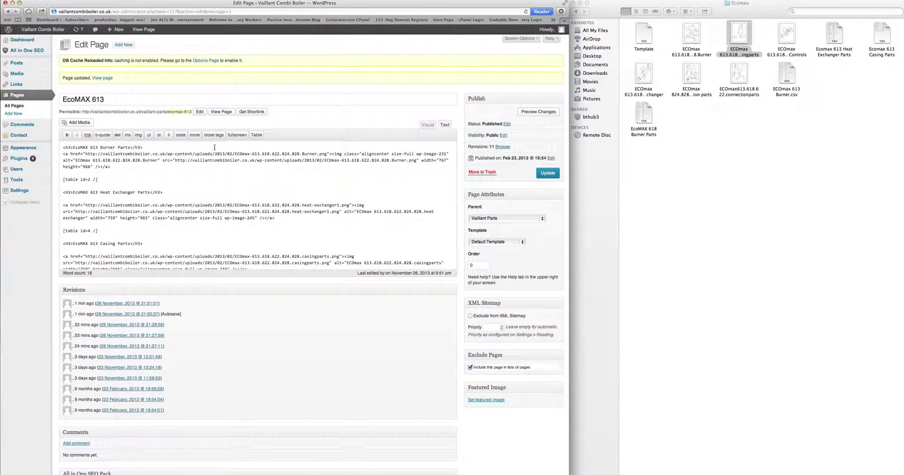
Step: Copy the shortcode of the Ecomax 613 Casing Parts table from the WP-Table Reloaded list
mouse_move(16, 179)
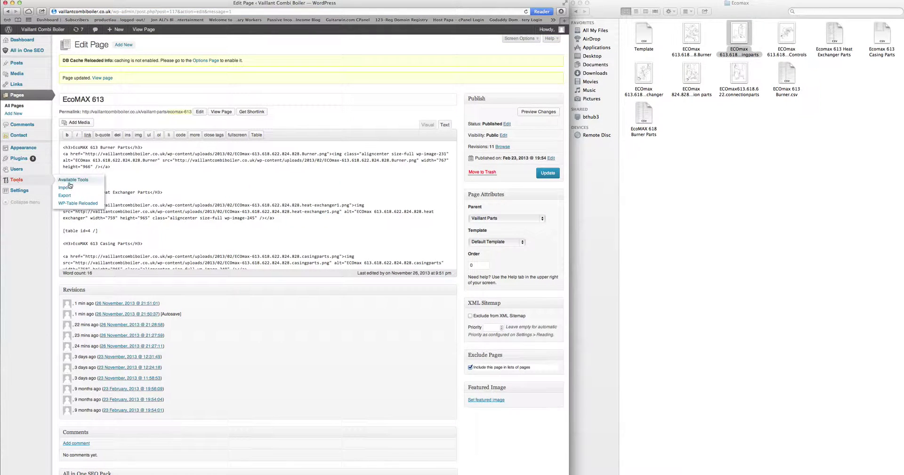
click(74, 205)
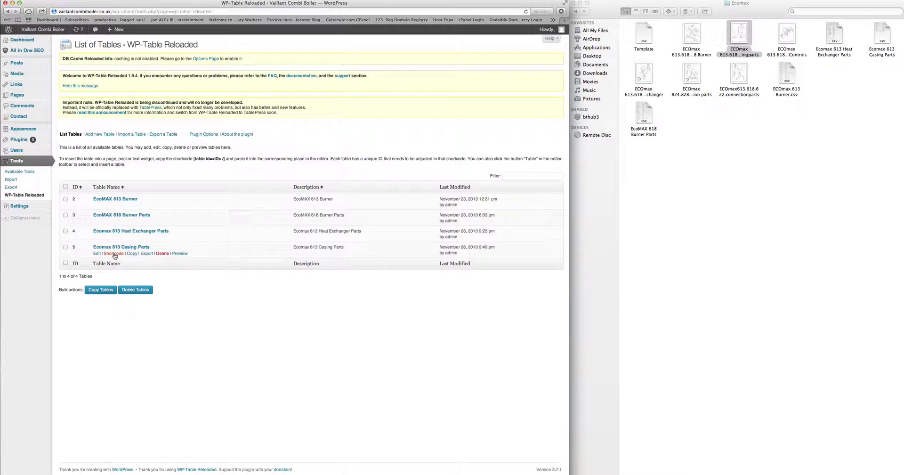
click(113, 253)
key(super+c)
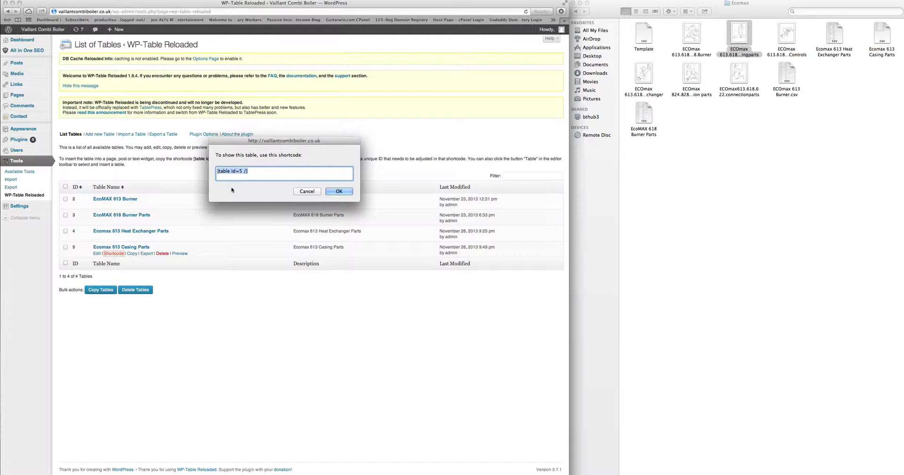
click(338, 191)
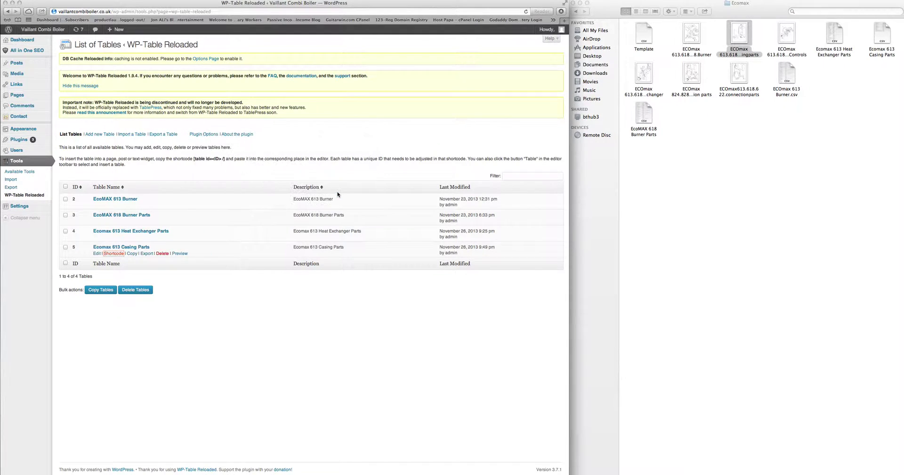
Step: Reopen the EcoMAX 613 page for editing, paste the shortcode [table id=5 /] below the casing diagram, and update the page
click(17, 95)
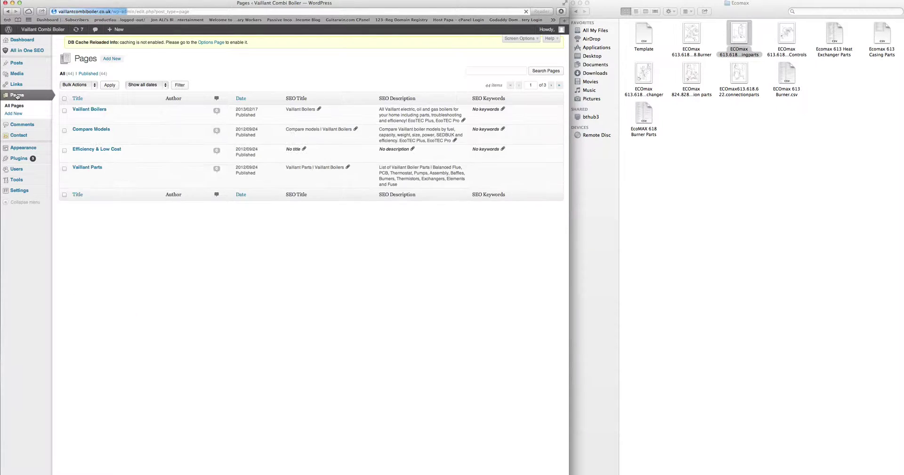
mouse_move(98, 204)
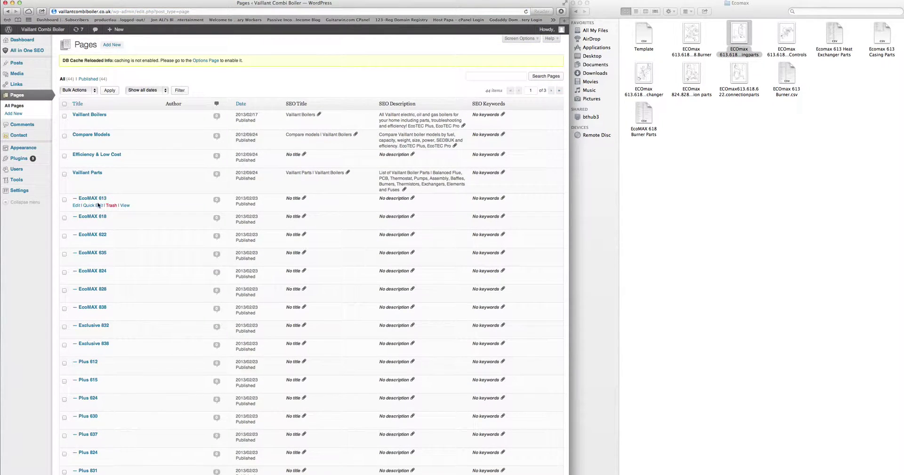
click(76, 206)
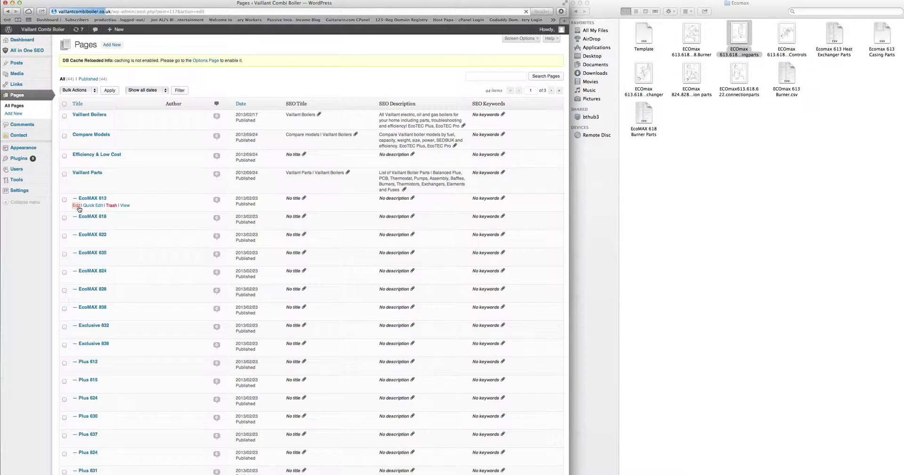
scroll(137, 230, down, 3)
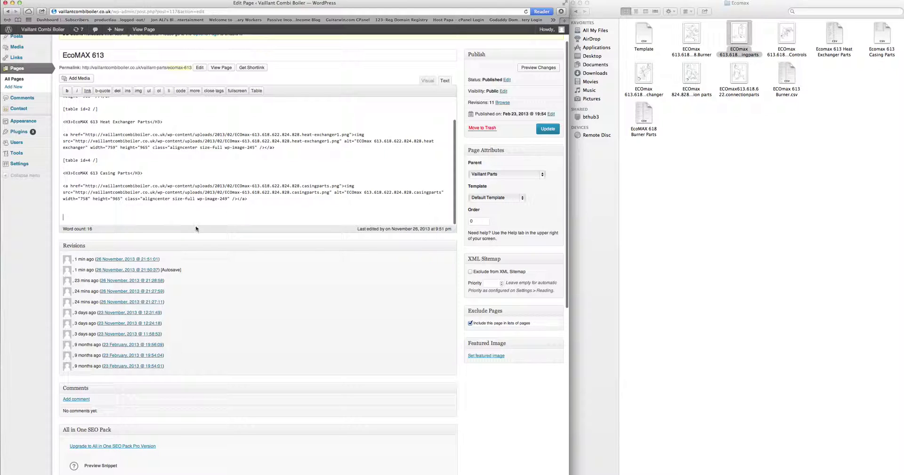
key(Return)
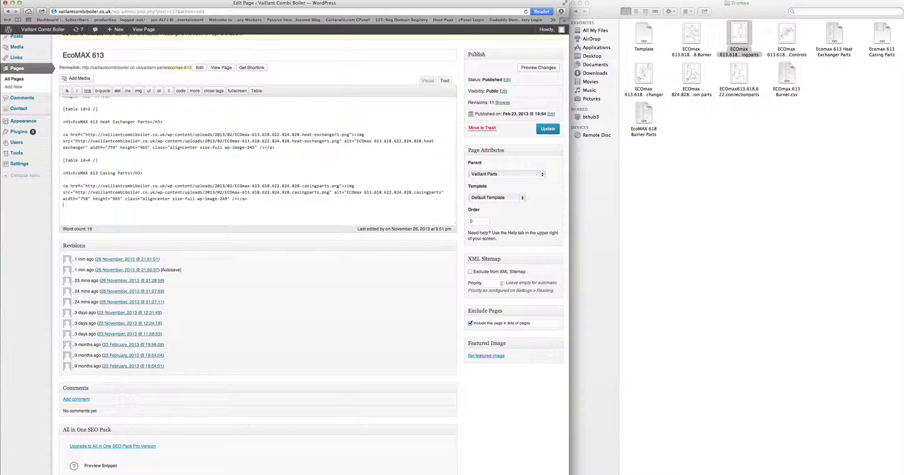
key(super+v)
click(547, 130)
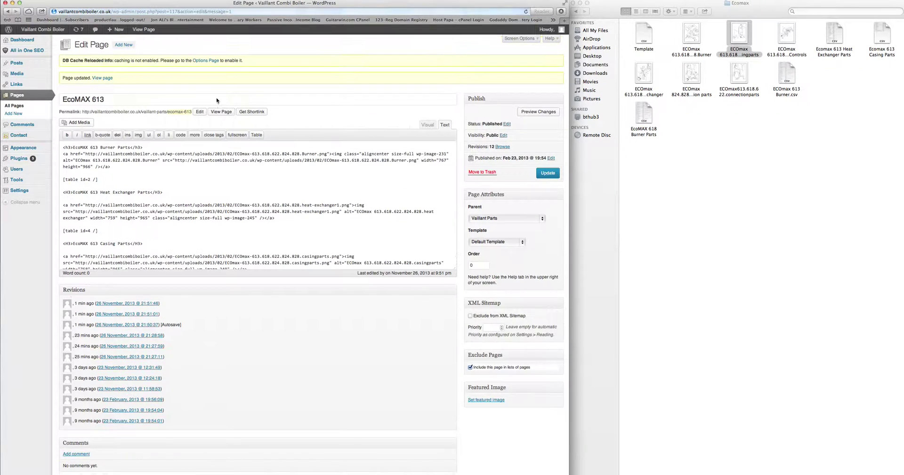
Step: Visit the live site and open the EcoMAX 613/2 E page from the Vaillant Parts listing
mouse_move(50, 32)
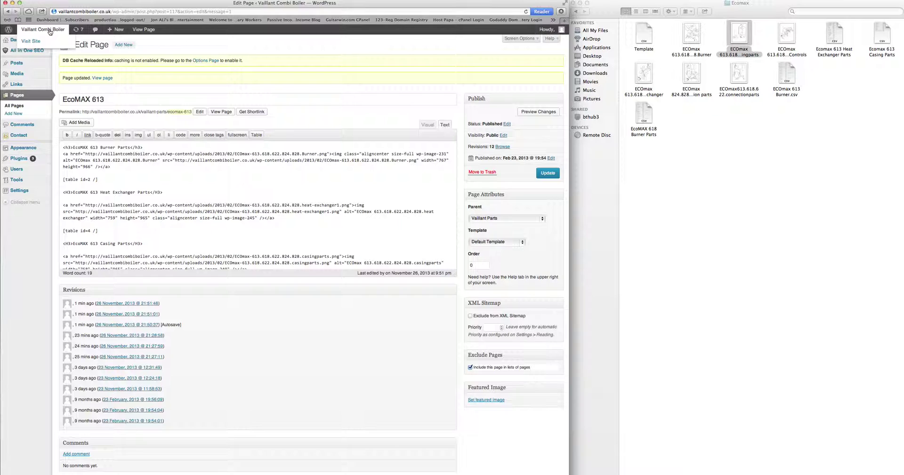
click(50, 31)
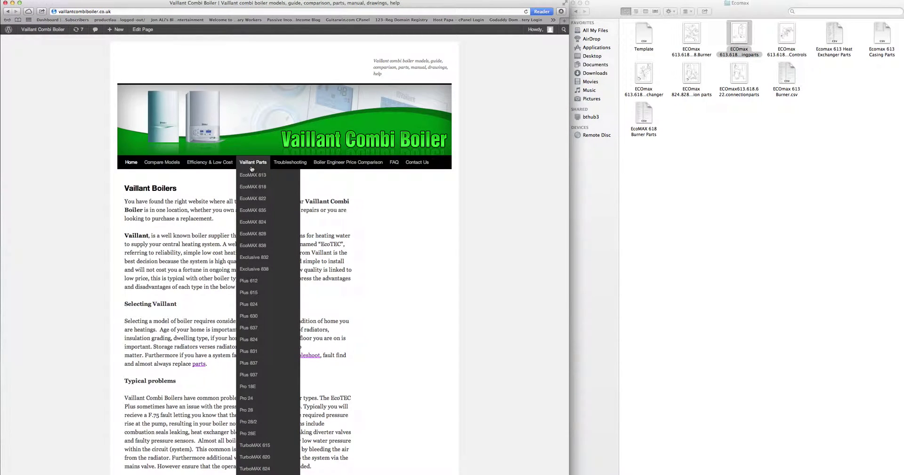
click(252, 164)
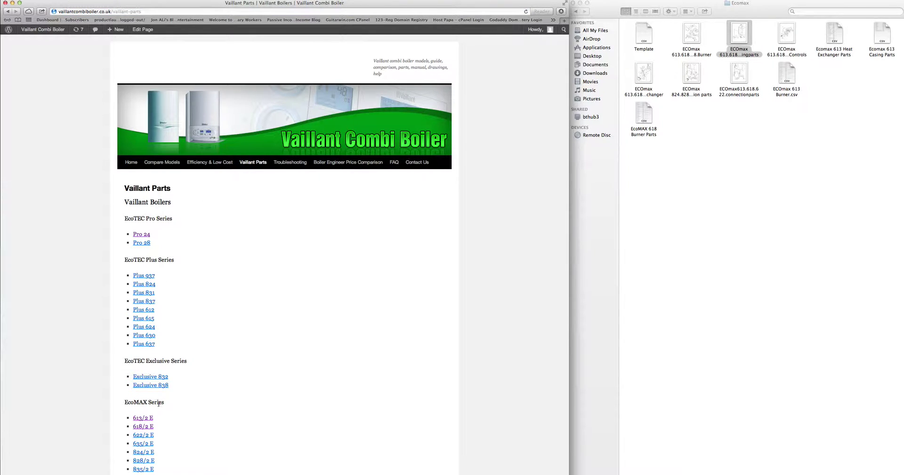
click(140, 419)
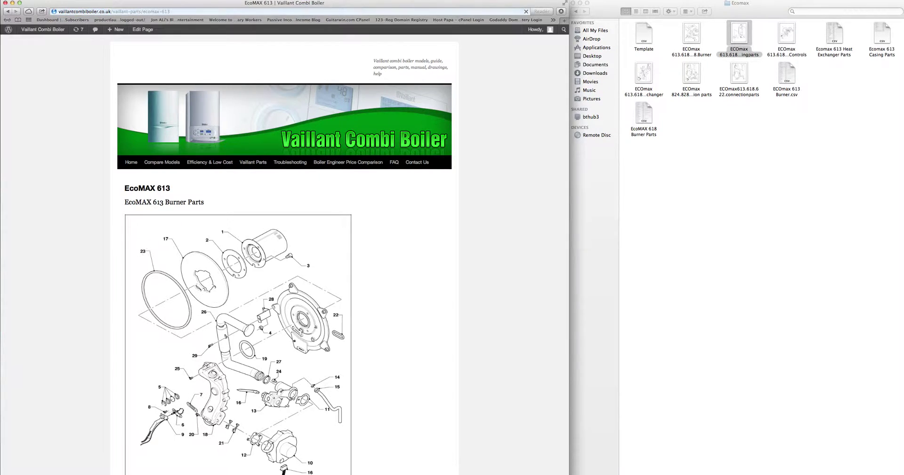
Step: Review the published EcoMAX 613 page's burner, heat exchanger and casing sections, checking each diagram and parts table
scroll(376, 297, down, 10)
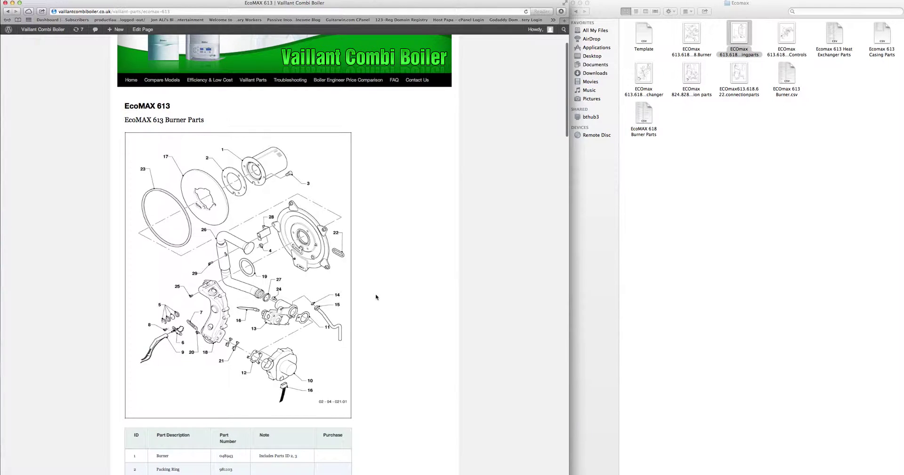
scroll(376, 297, down, 20)
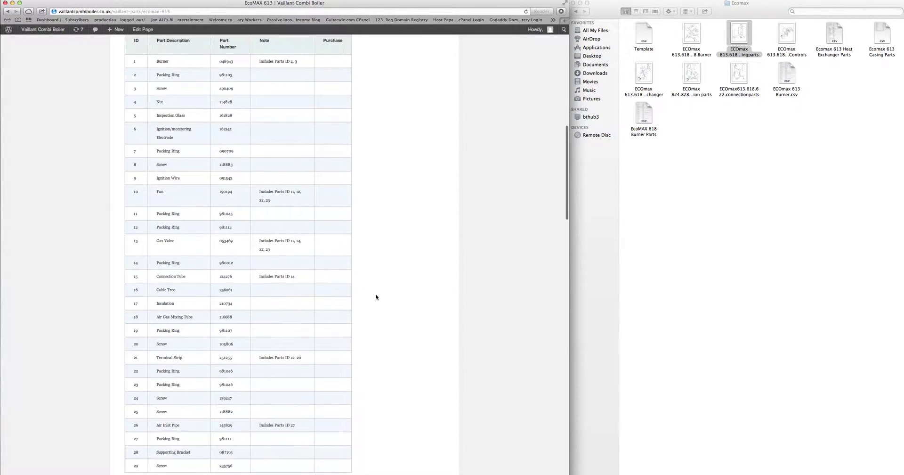
scroll(376, 297, up, 12)
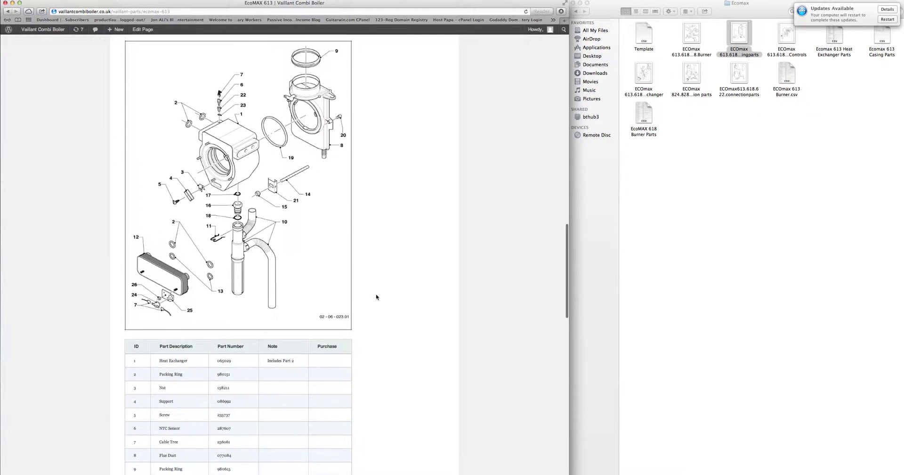
scroll(377, 297, down, 17)
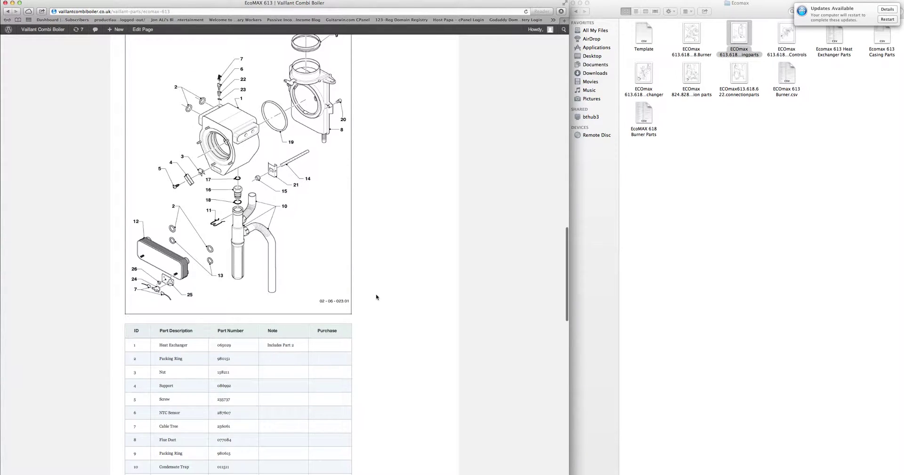
scroll(376, 296, down, 13)
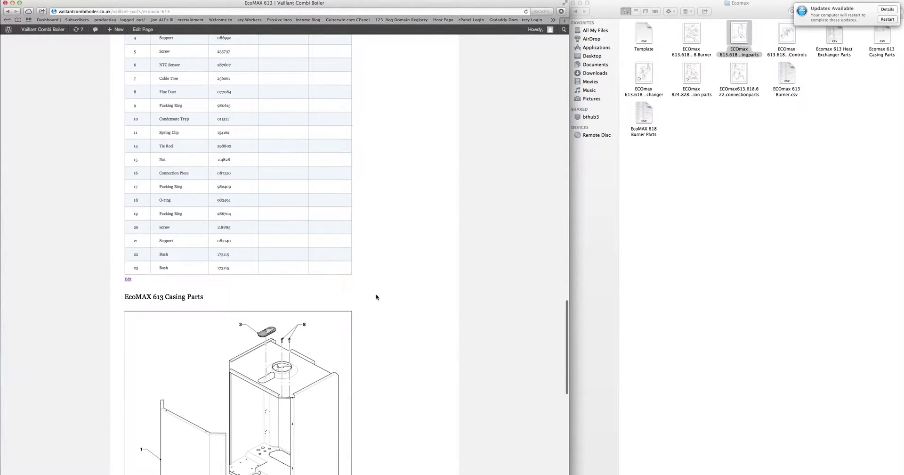
scroll(377, 296, up, 3)
scroll(376, 296, down, 10)
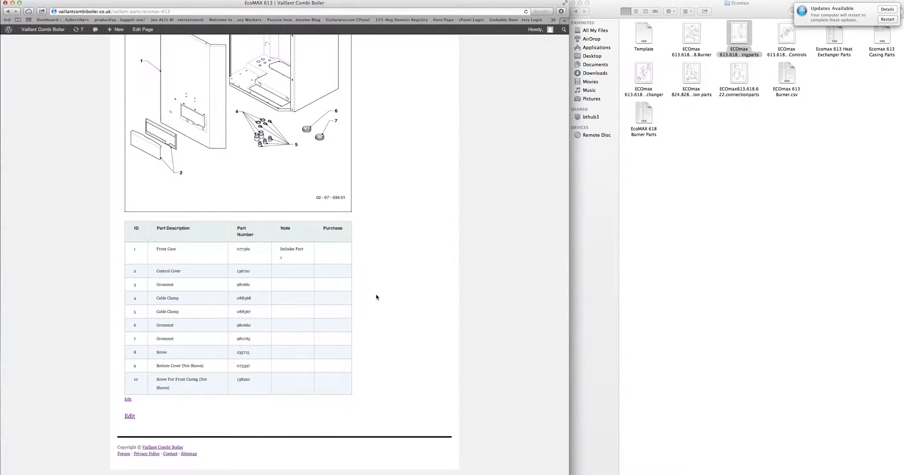
scroll(376, 297, up, 20)
scroll(376, 297, up, 20)
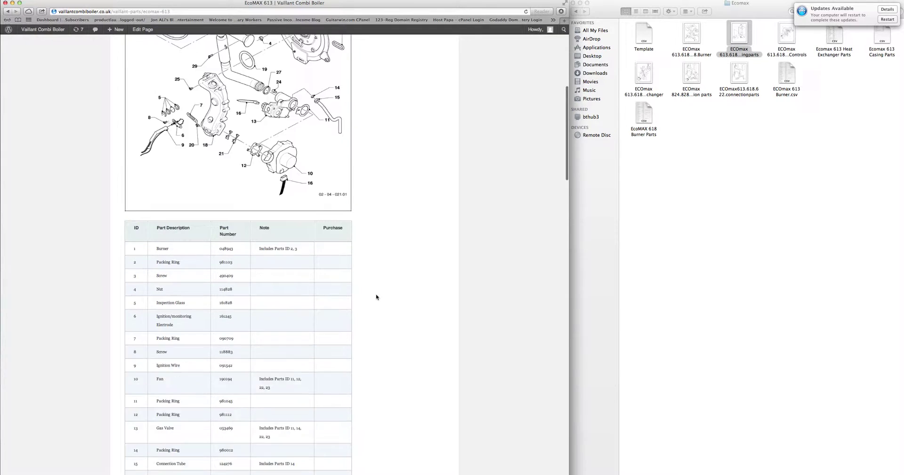